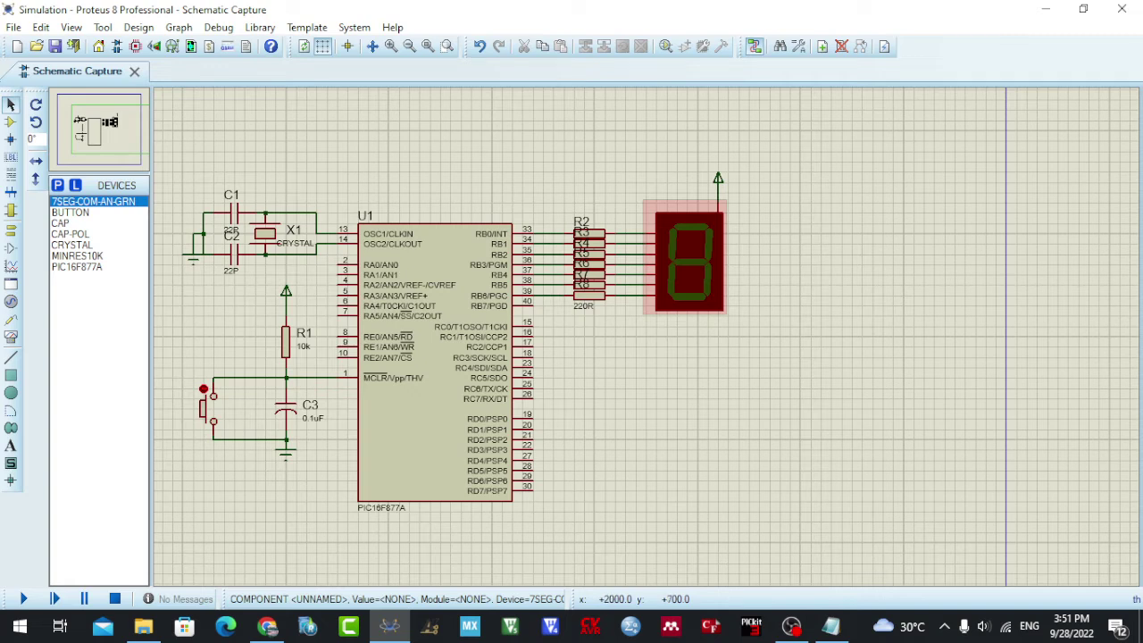
# Check crystal X1's frequency in its properties and close them without changes
pyautogui.click(290, 235)
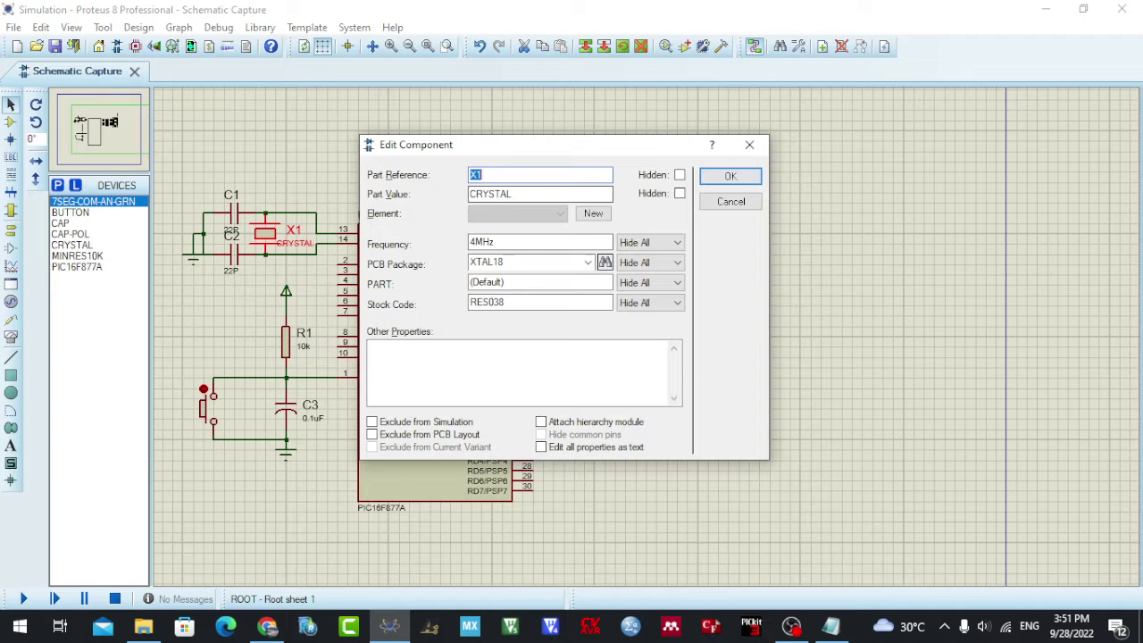
pyautogui.click(730, 176)
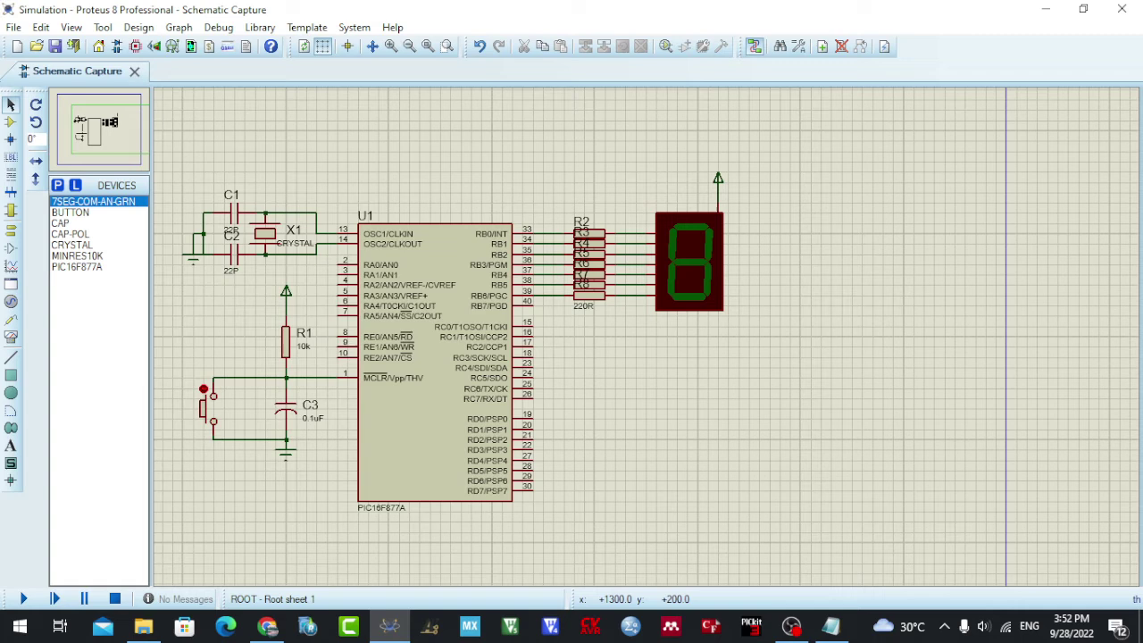
# Place a push button right of the PIC, with an upright 10k pull-up R9 beside it
pyautogui.click(70, 212)
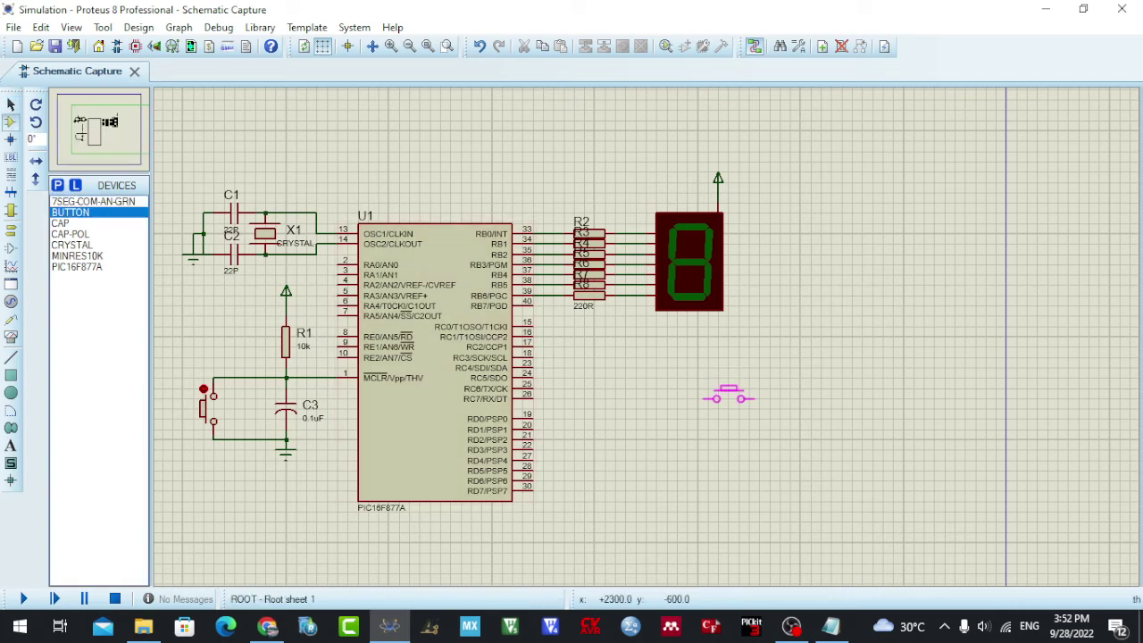
pyautogui.click(739, 402)
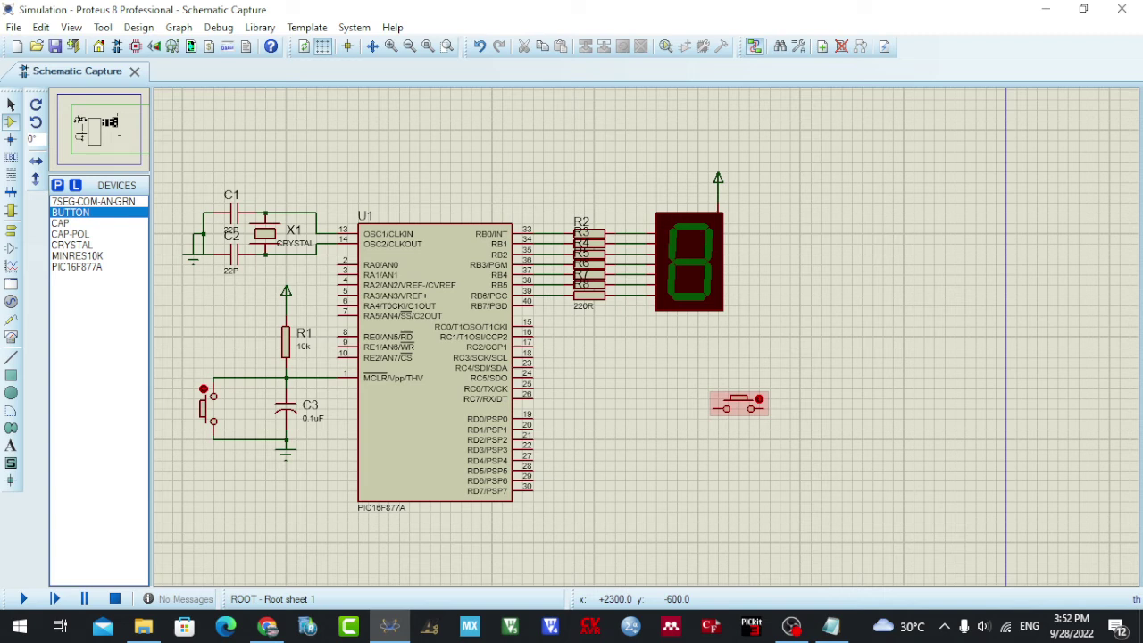
pyautogui.click(77, 255)
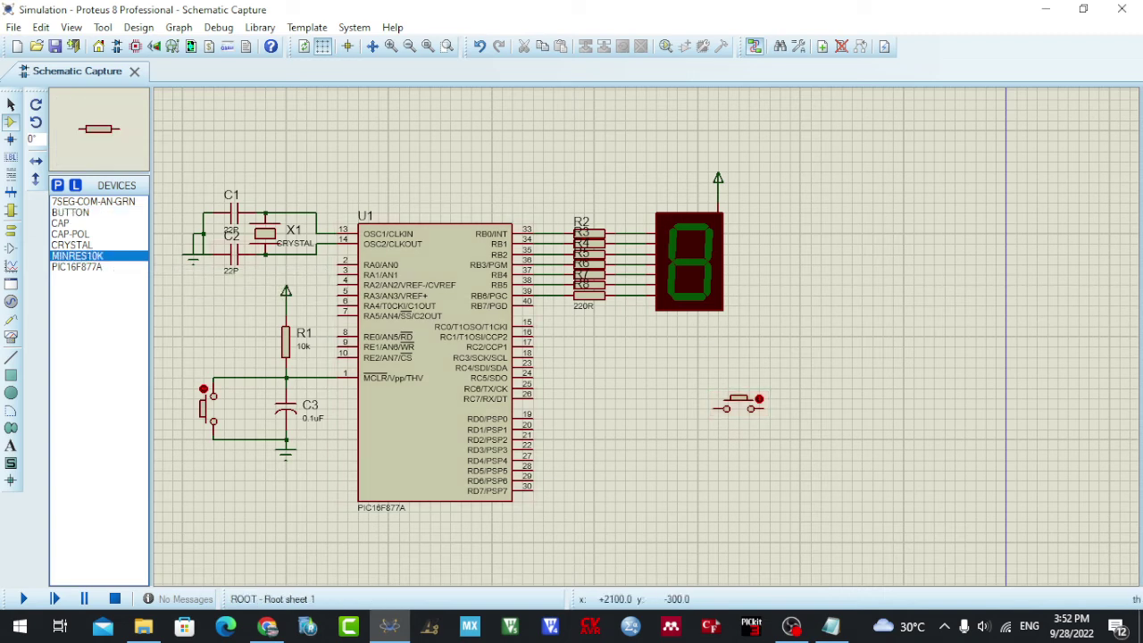
pyautogui.press('KP_Add')
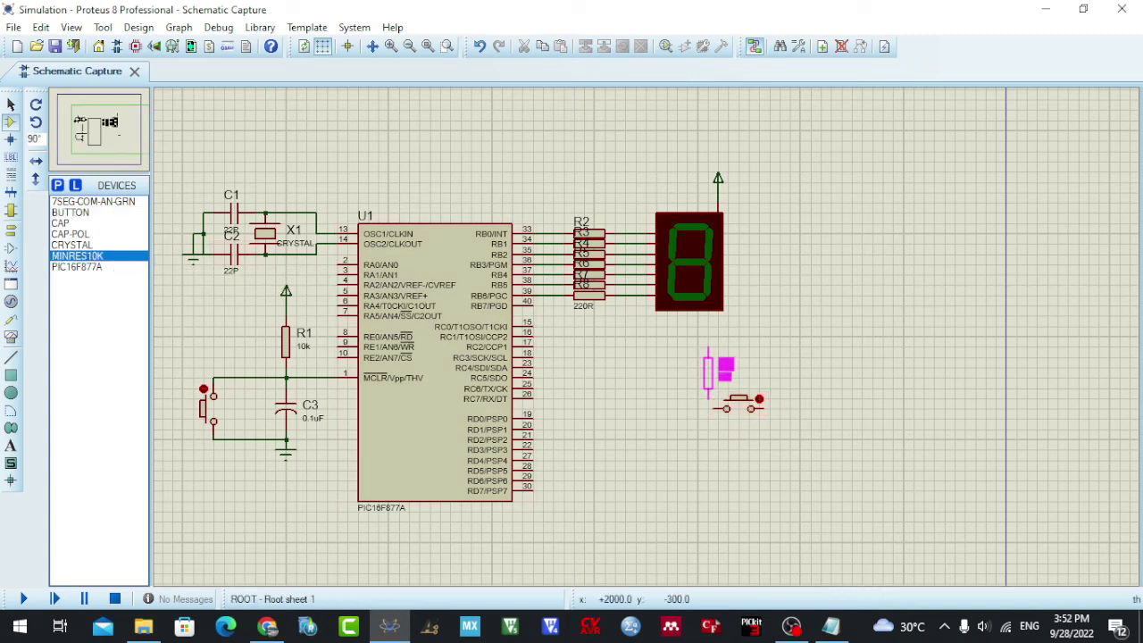
pyautogui.click(708, 375)
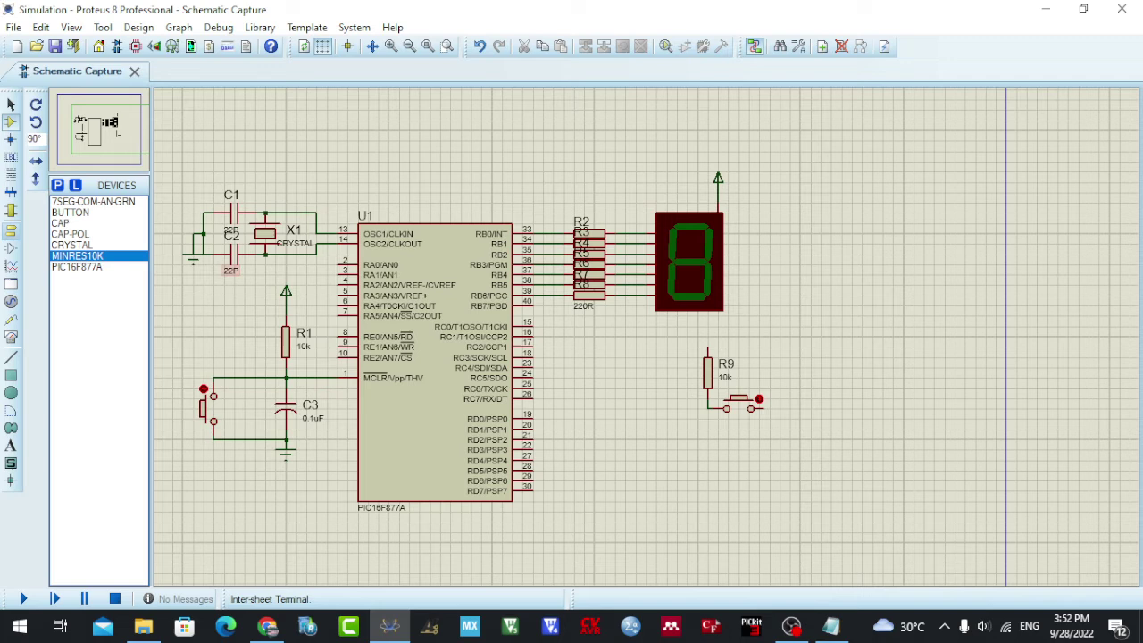
# Add a power terminal above R9 and a ground terminal below the button
pyautogui.click(10, 229)
pyautogui.click(69, 245)
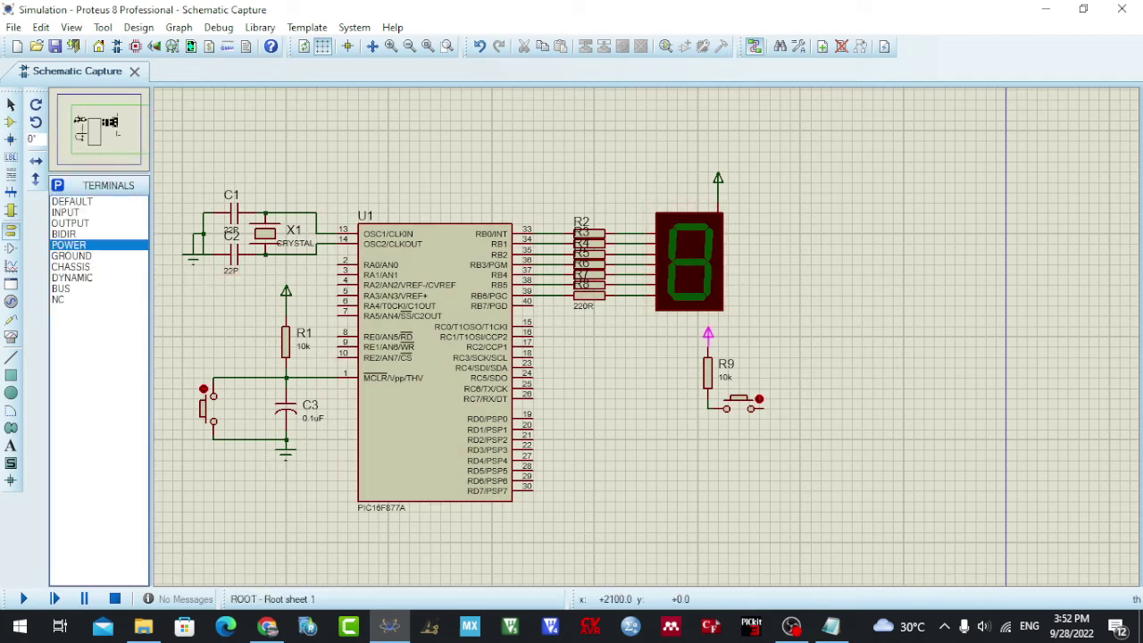
pyautogui.click(708, 333)
pyautogui.click(71, 255)
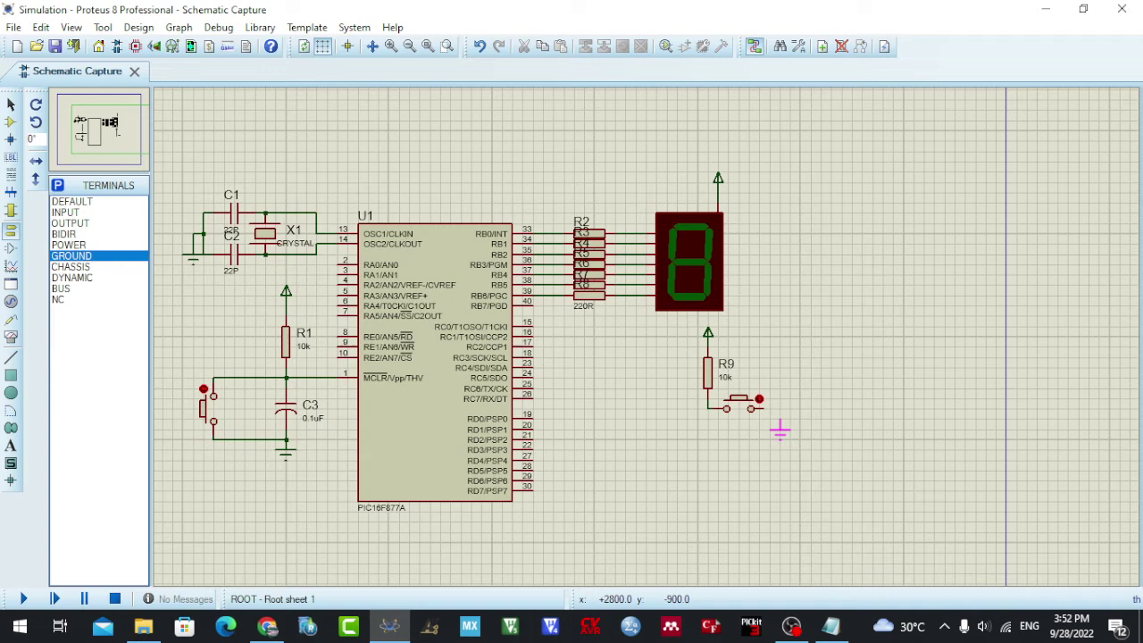
pyautogui.click(779, 431)
# Wire ground to the button and the R9/button junction to the PIC's RC1 pin
pyautogui.click(760, 408)
pyautogui.click(707, 408)
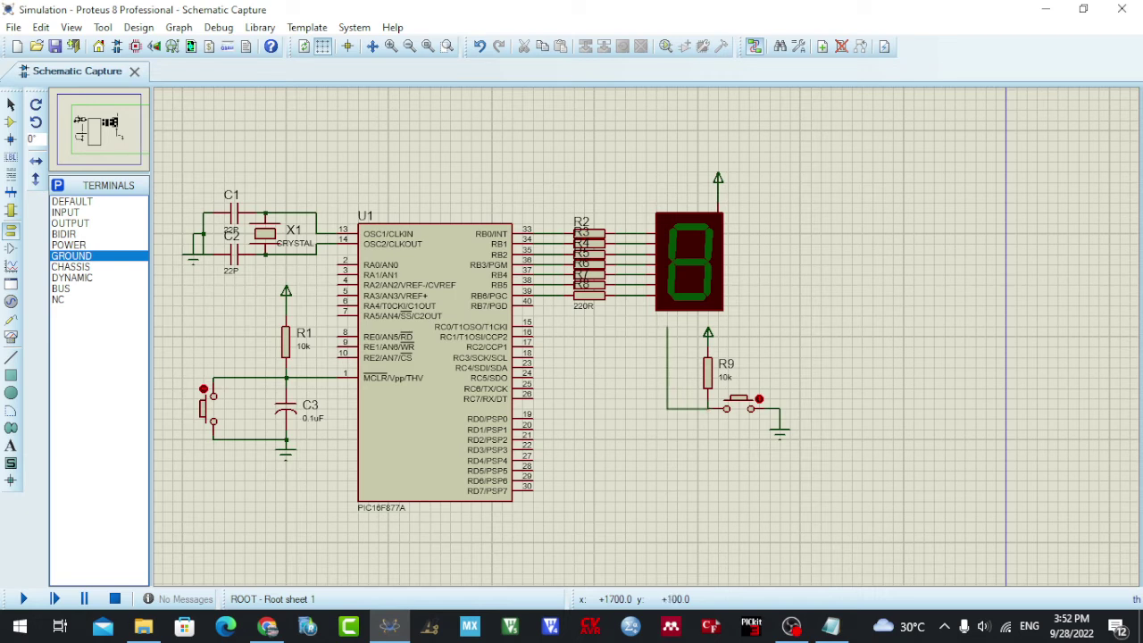
pyautogui.click(533, 327)
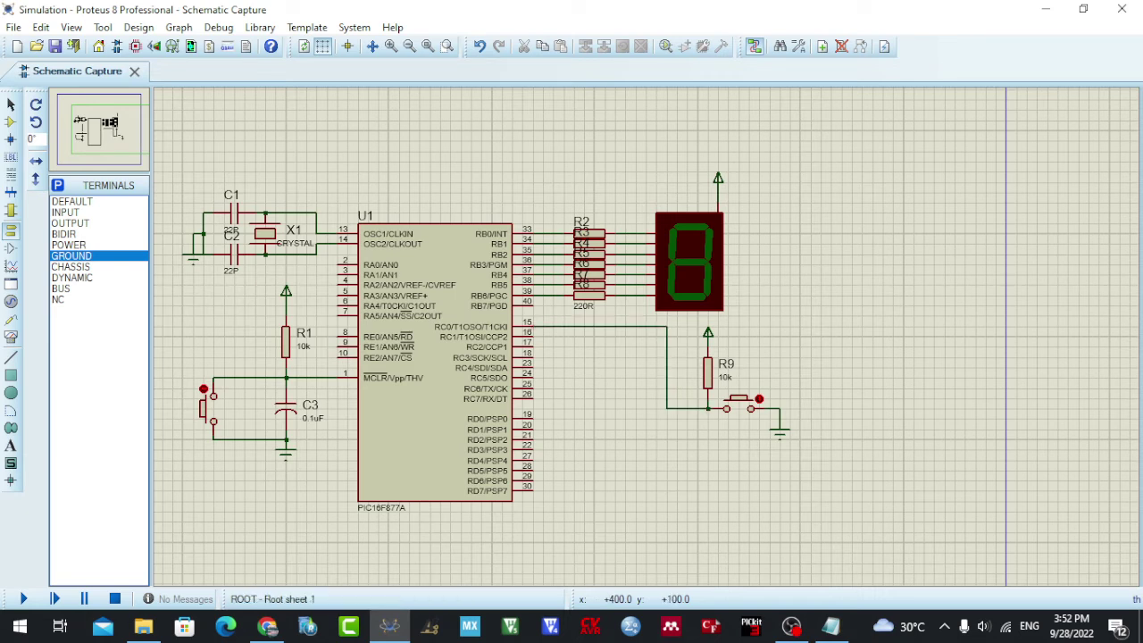
pyautogui.click(11, 121)
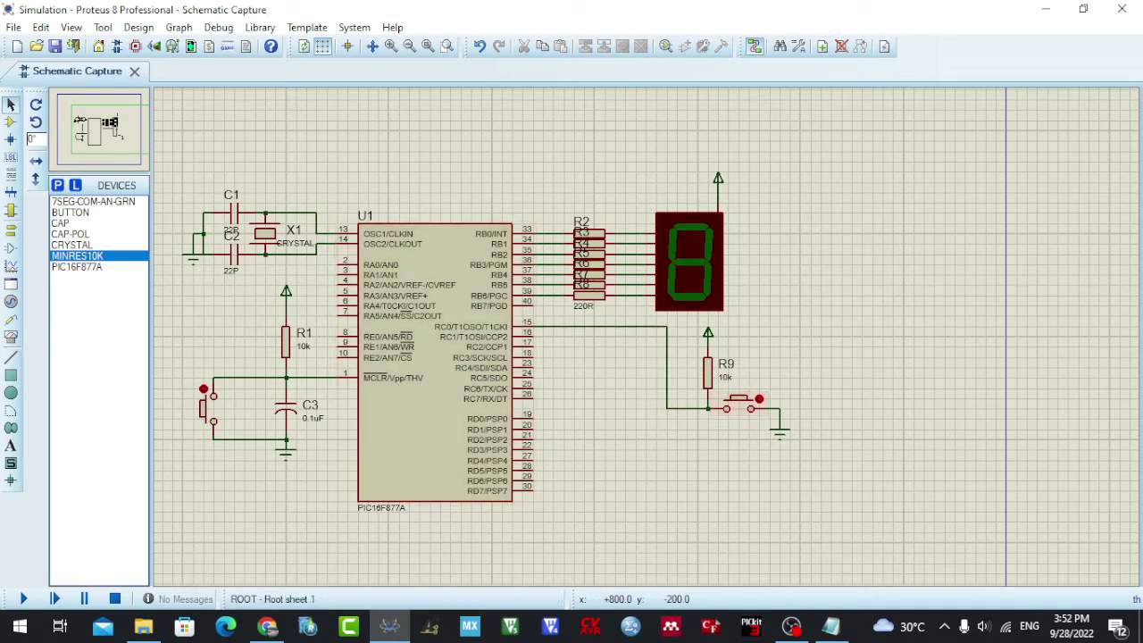
# Select the PIC microcontroller U1
pyautogui.click(434, 357)
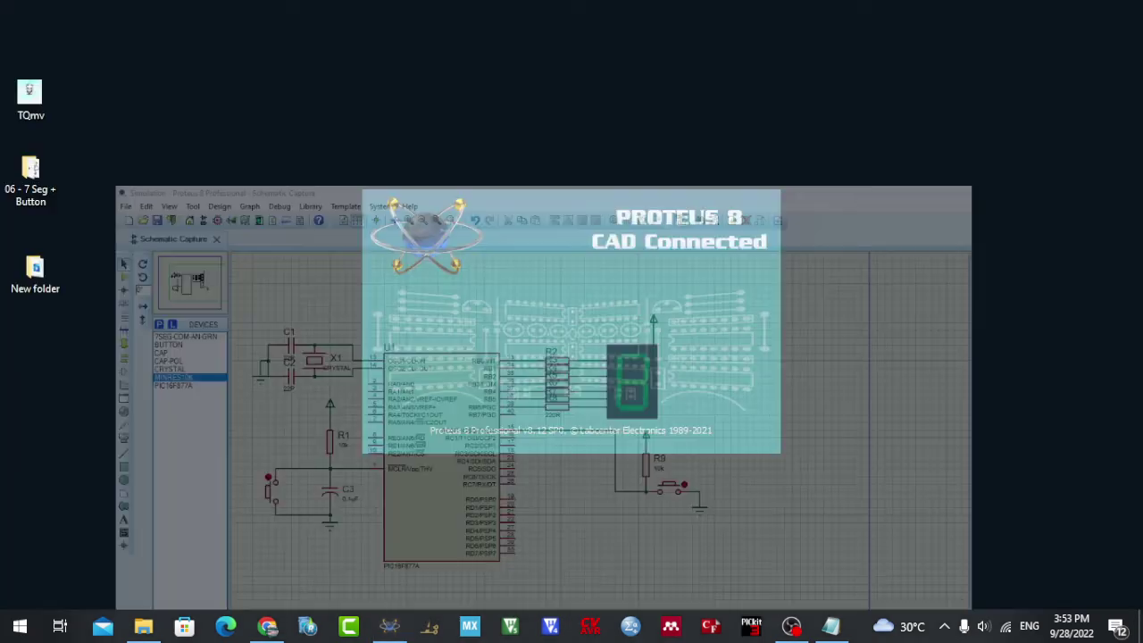
# Minimize Proteus and launch the PIC C Compiler by searching 'pic c' in Start
pyautogui.click(1121, 8)
pyautogui.click(20, 625)
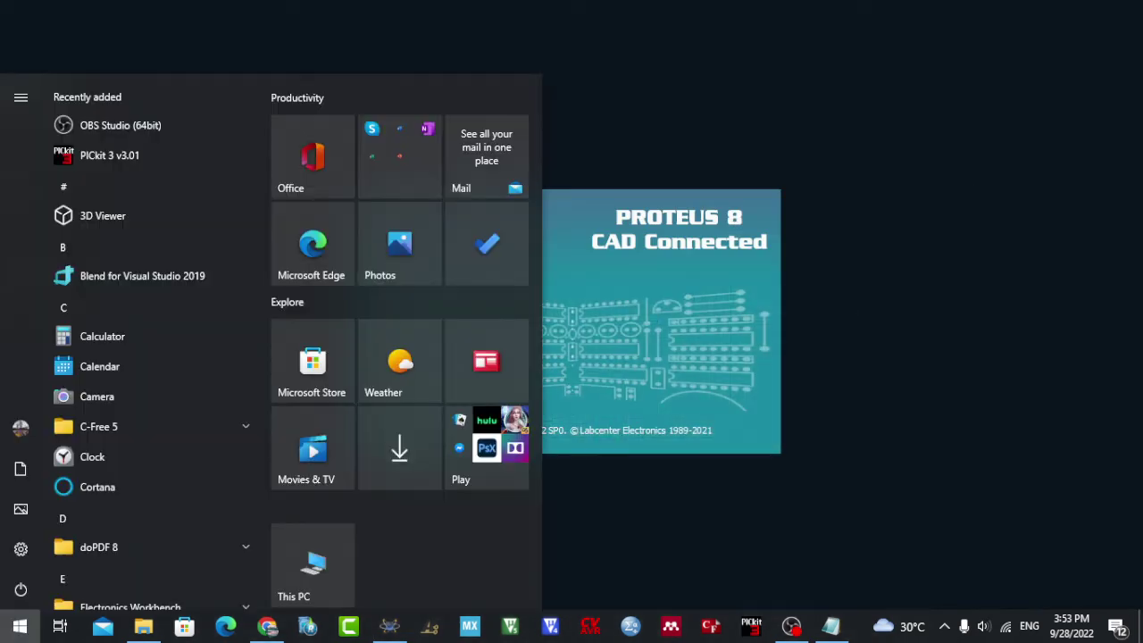
pyautogui.press('Escape')
pyautogui.press('super')
pyautogui.write('pic')
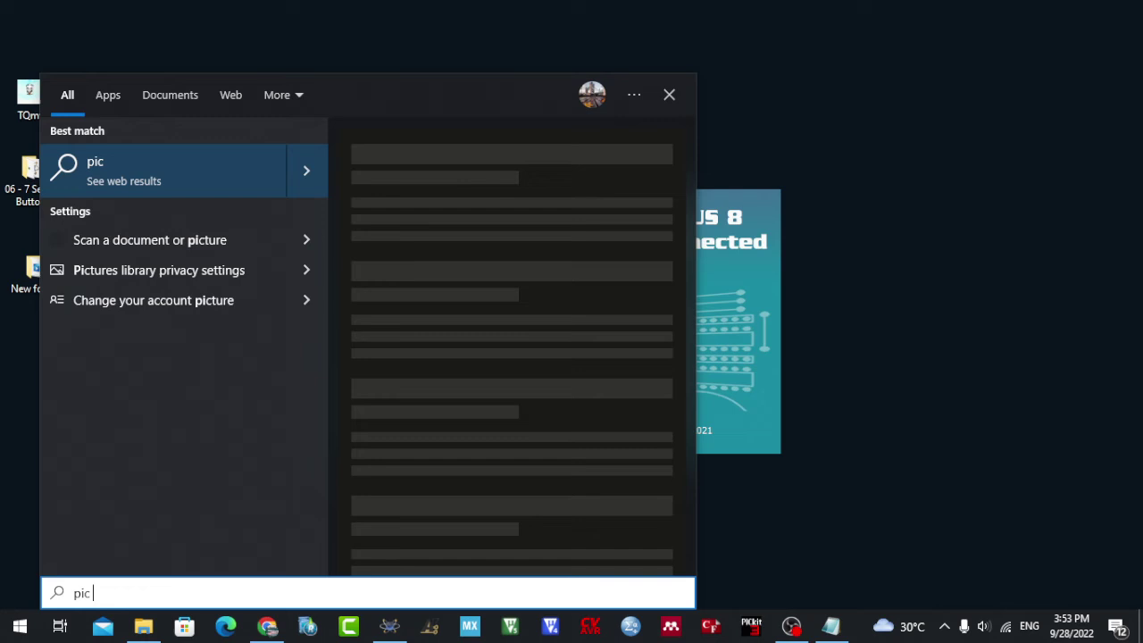
pyautogui.write(' c')
pyautogui.press('Return')
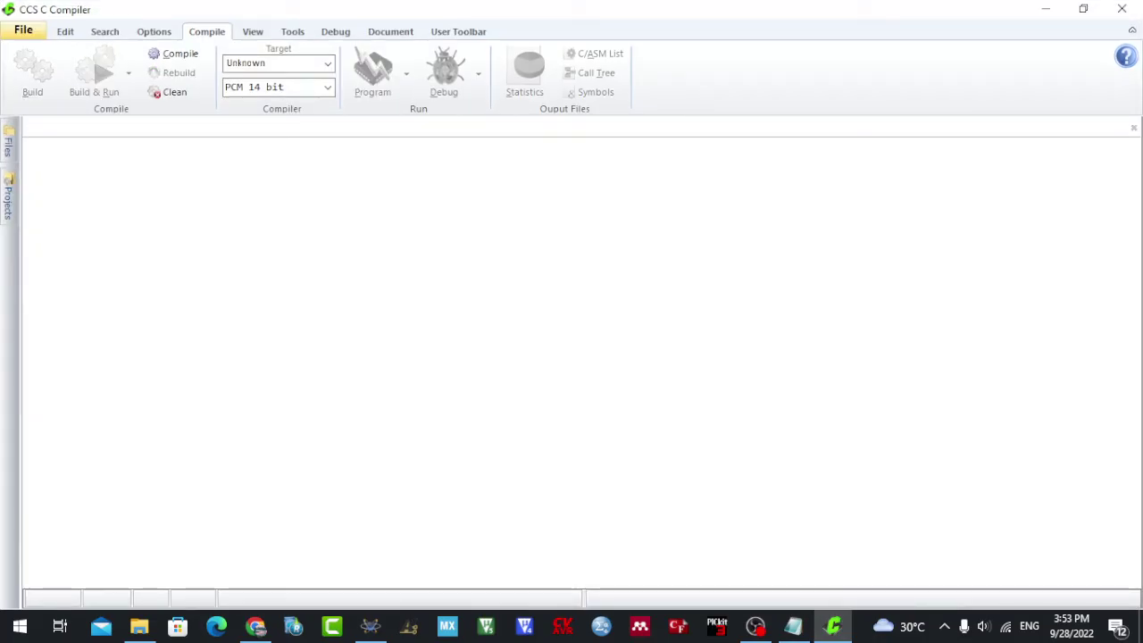
# Start a Project Wizard project named main in Desktop's '06 - 7 Seg + Button' folder
pyautogui.click(23, 31)
pyautogui.moveTo(62, 56)
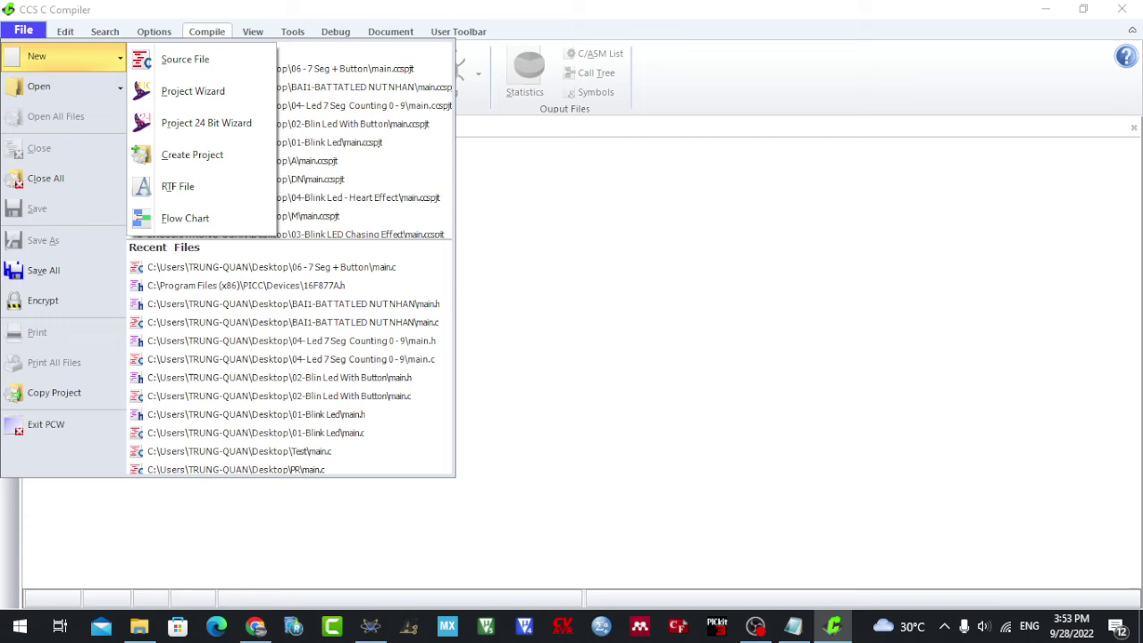
pyautogui.click(193, 91)
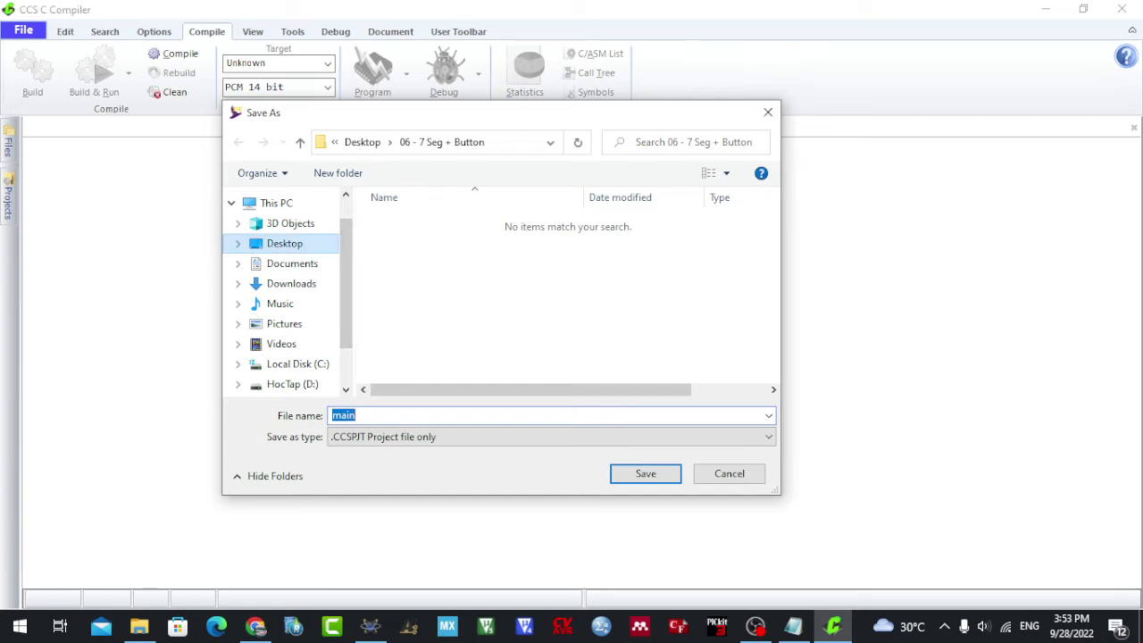
pyautogui.press('End')
pyautogui.hotkey('alt', 'Up')
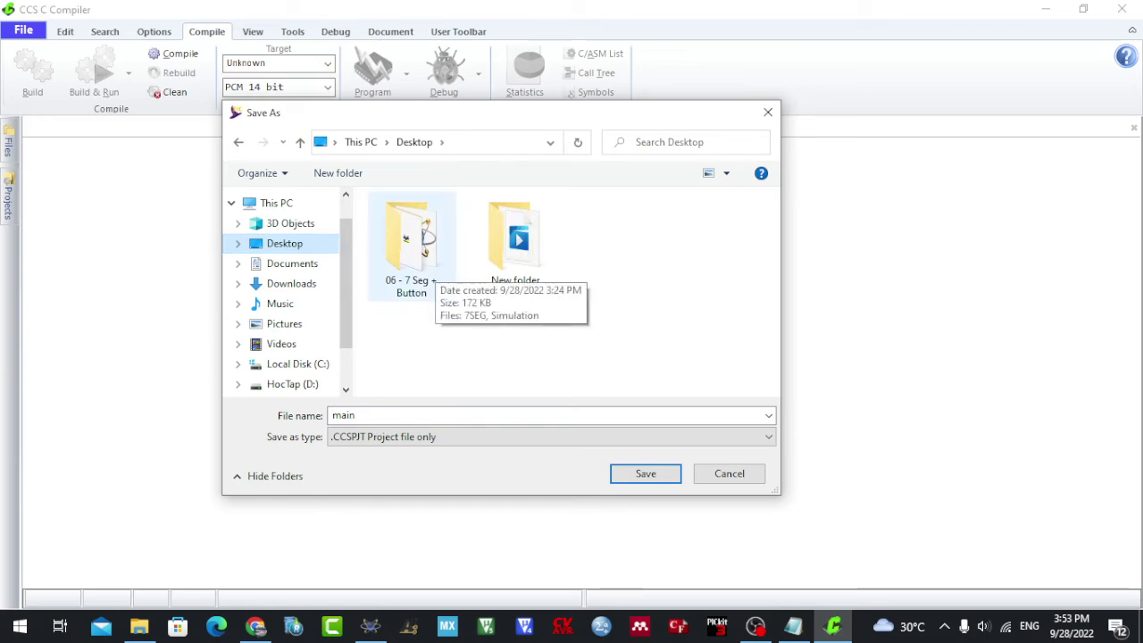
pyautogui.doubleClick(425, 252)
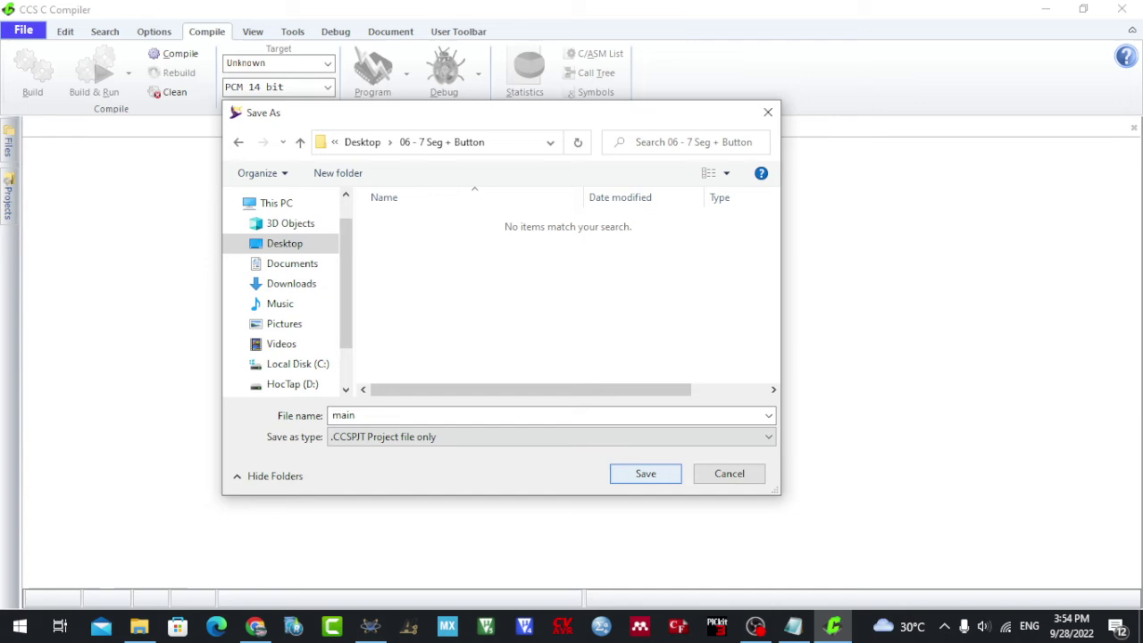
# Save the project, choose PIC16 family, PIC16F877A device and 4,000,000 Hz crystal, then create it
pyautogui.click(644, 473)
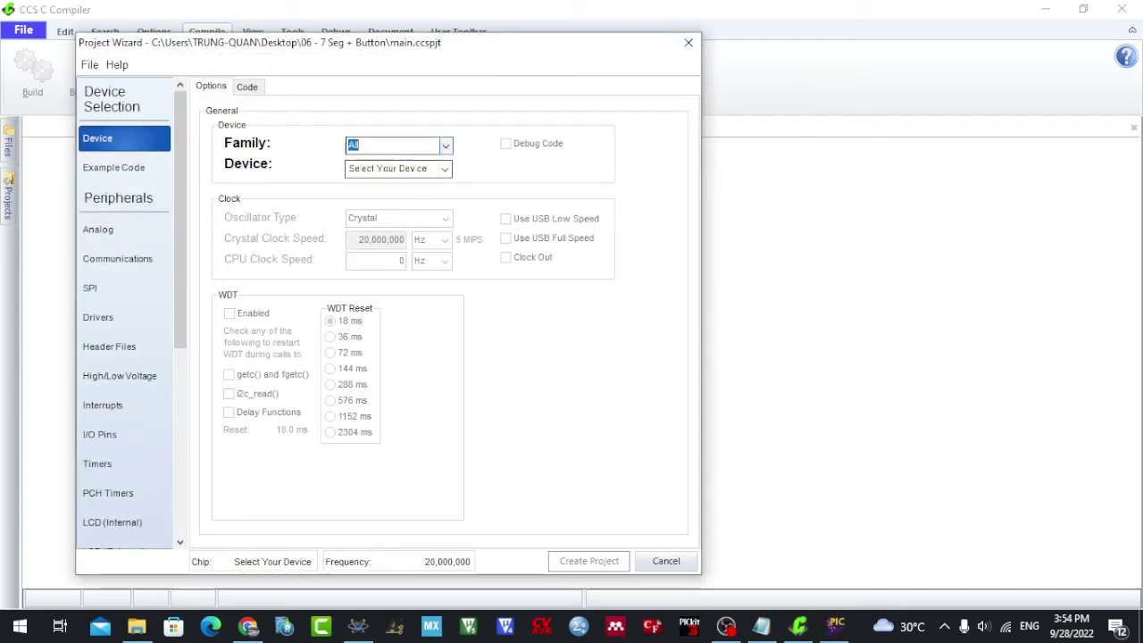
pyautogui.click(444, 145)
pyautogui.click(359, 208)
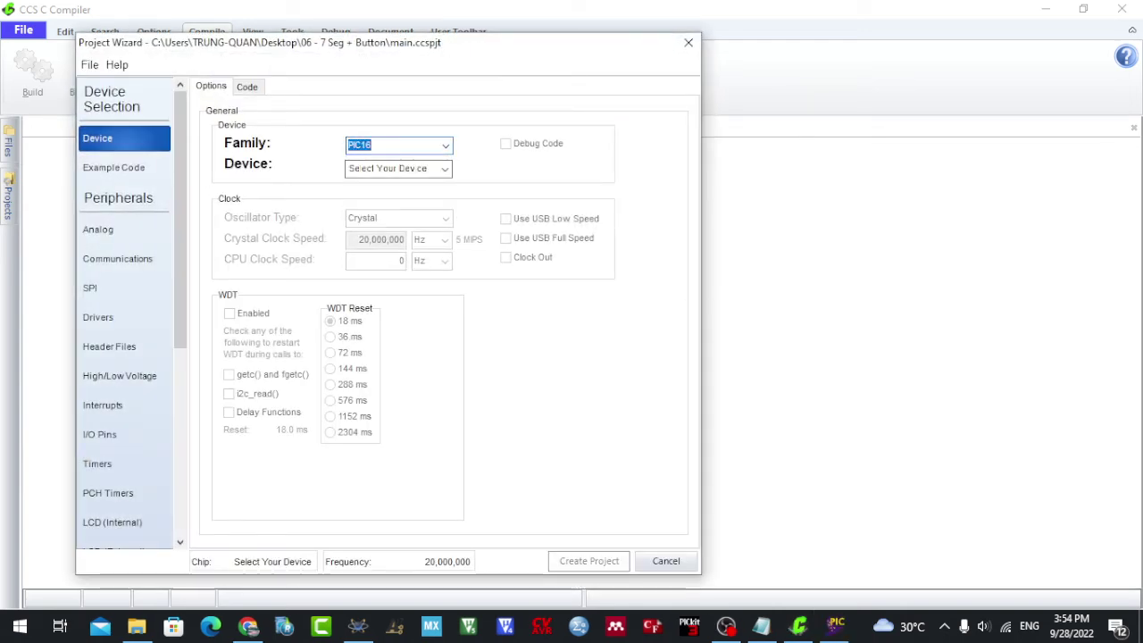
pyautogui.click(444, 168)
pyautogui.moveTo(443, 195); pyautogui.dragTo(443, 241)
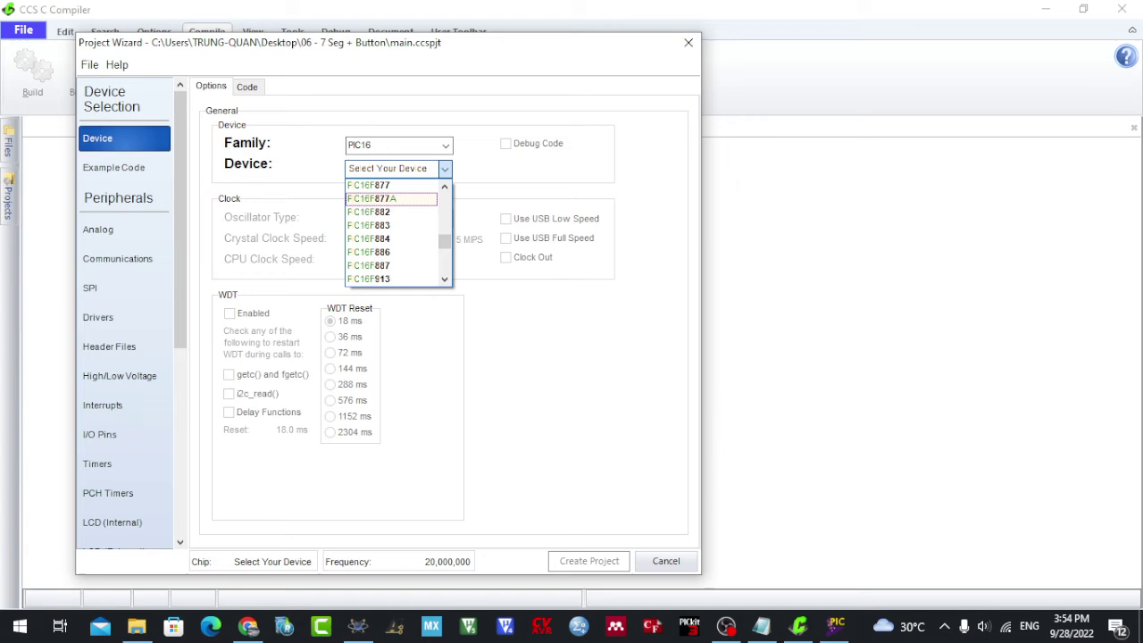
pyautogui.click(372, 198)
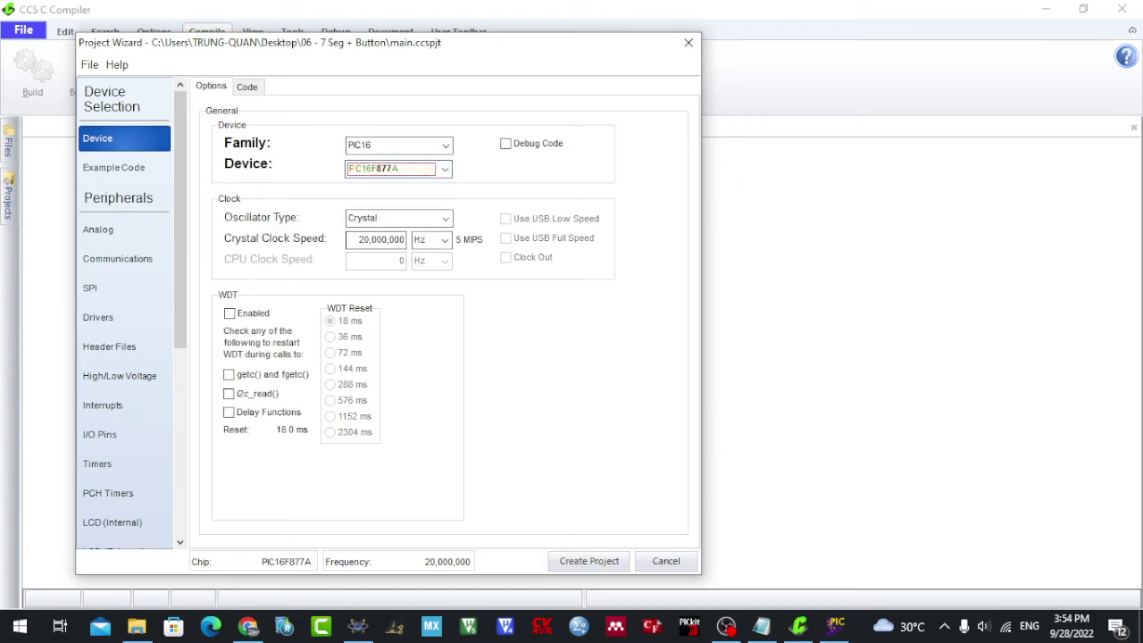
pyautogui.doubleClick(364, 240)
pyautogui.write('4')
pyautogui.click(588, 560)
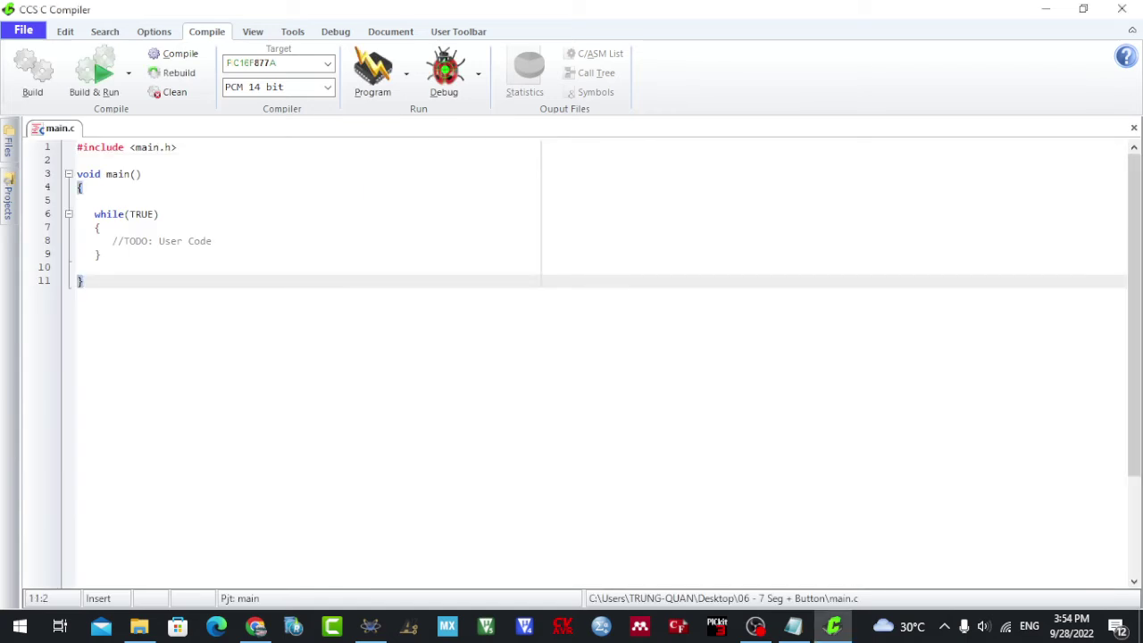
# Compile the starter main.c, getting Build Successful with 0 errors and 0 warnings
pyautogui.click(174, 72)
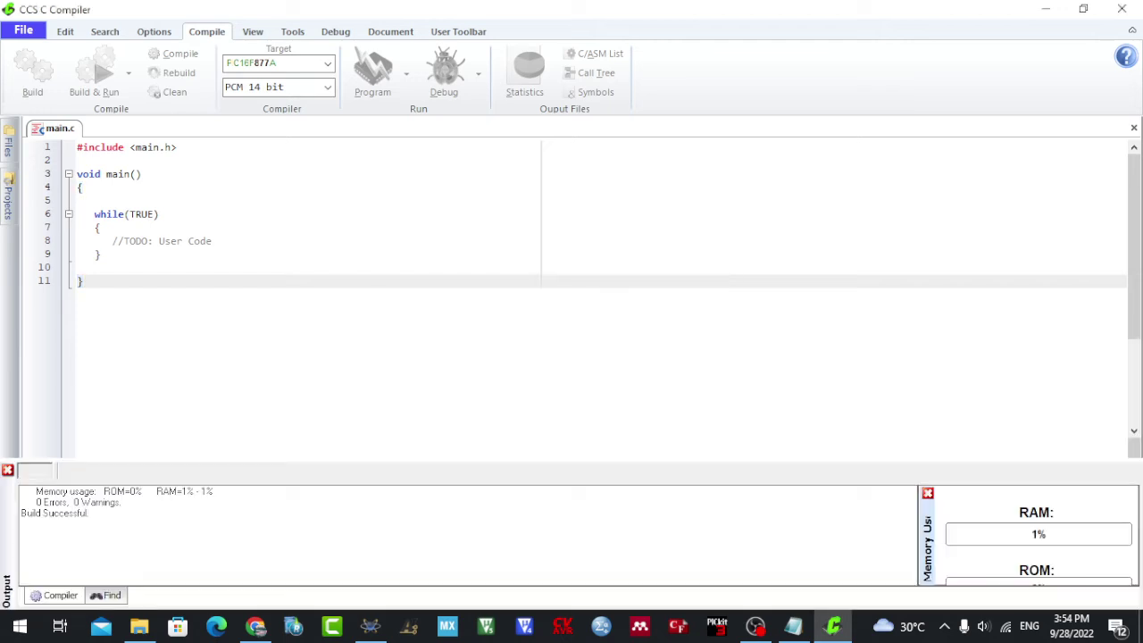
# Add '#define BUTTON input(PIN_C0)' on a new line 3 below the include
pyautogui.press('Up')
pyautogui.press('Up')
pyautogui.press('Up')
pyautogui.press('Return')
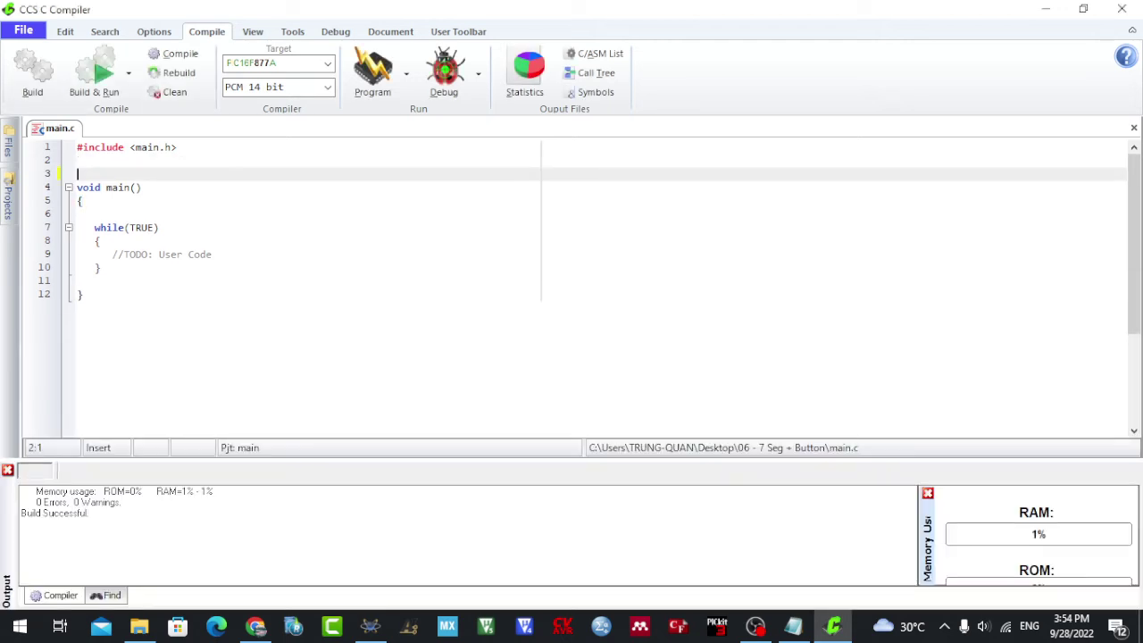
pyautogui.press('Return')
pyautogui.press('Up')
pyautogui.write('#')
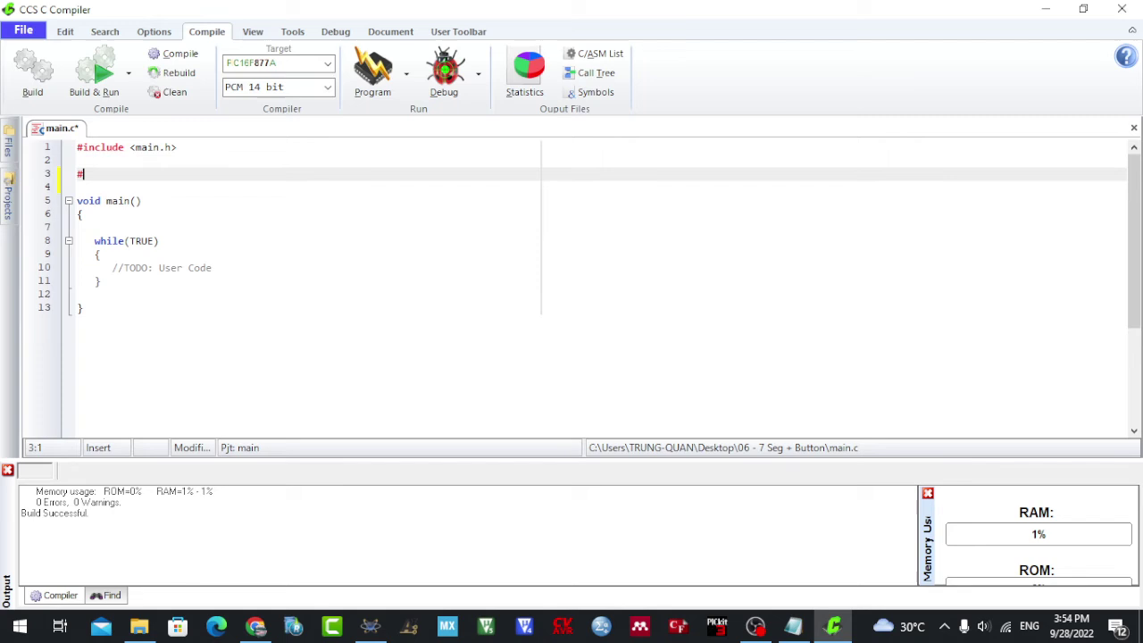
pyautogui.write('define')
pyautogui.write('  BUTTON   ')
pyautogui.write('input')
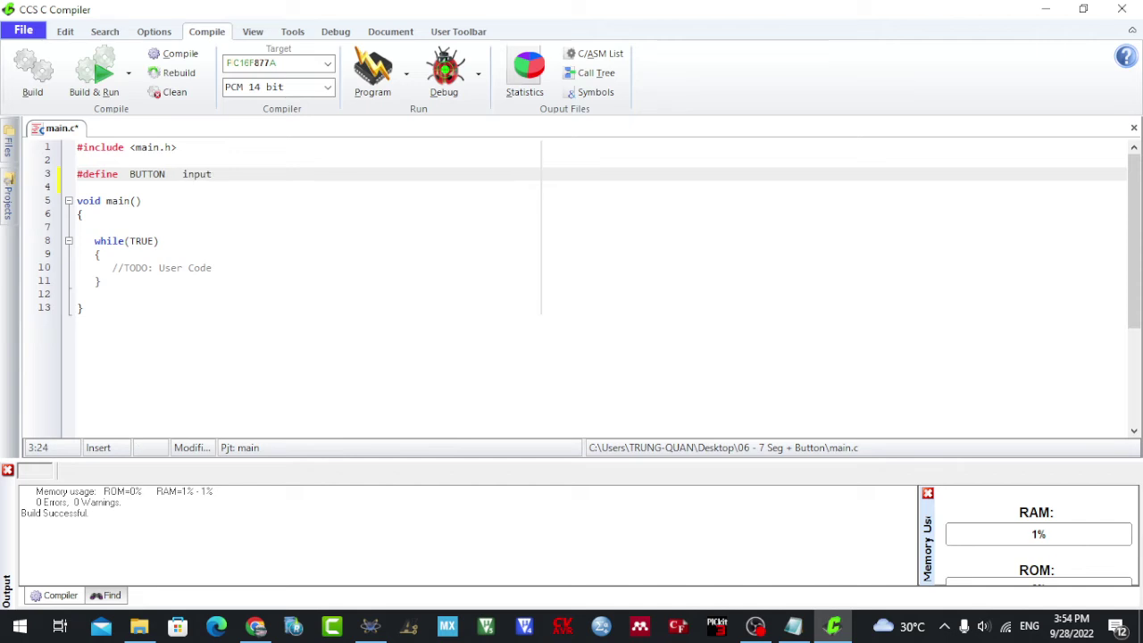
pyautogui.write('(PIN ')
pyautogui.write('C0')
pyautogui.write(')')
pyautogui.press('Return')
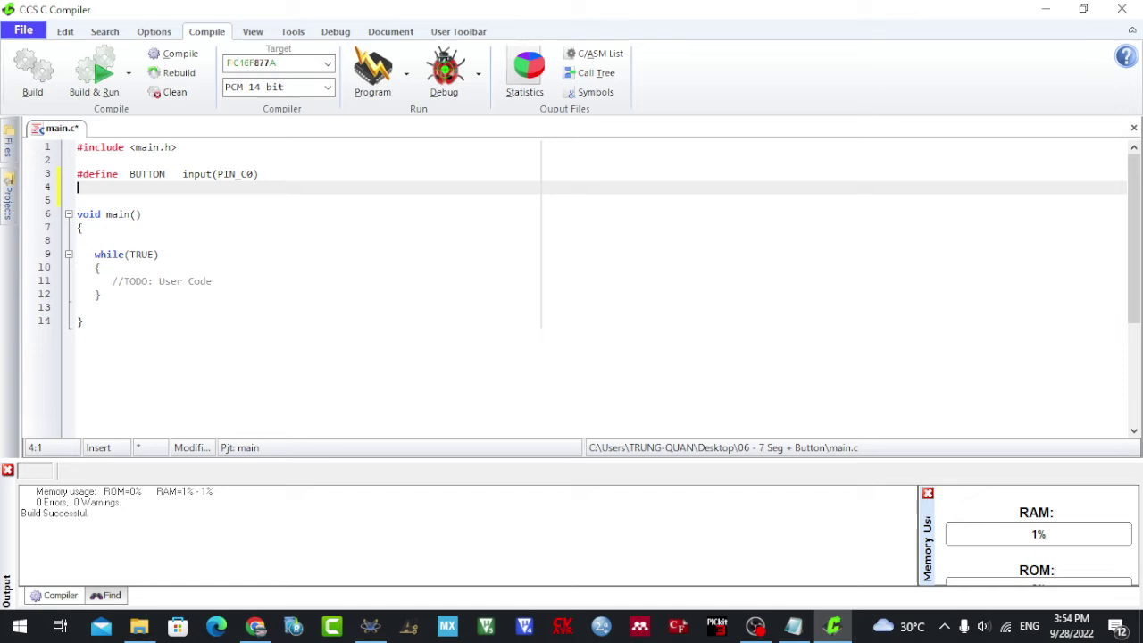
# Write a dashed //---- comment line and paste copies of it around main() as dividers
pyautogui.press('Down')
pyautogui.write('/')
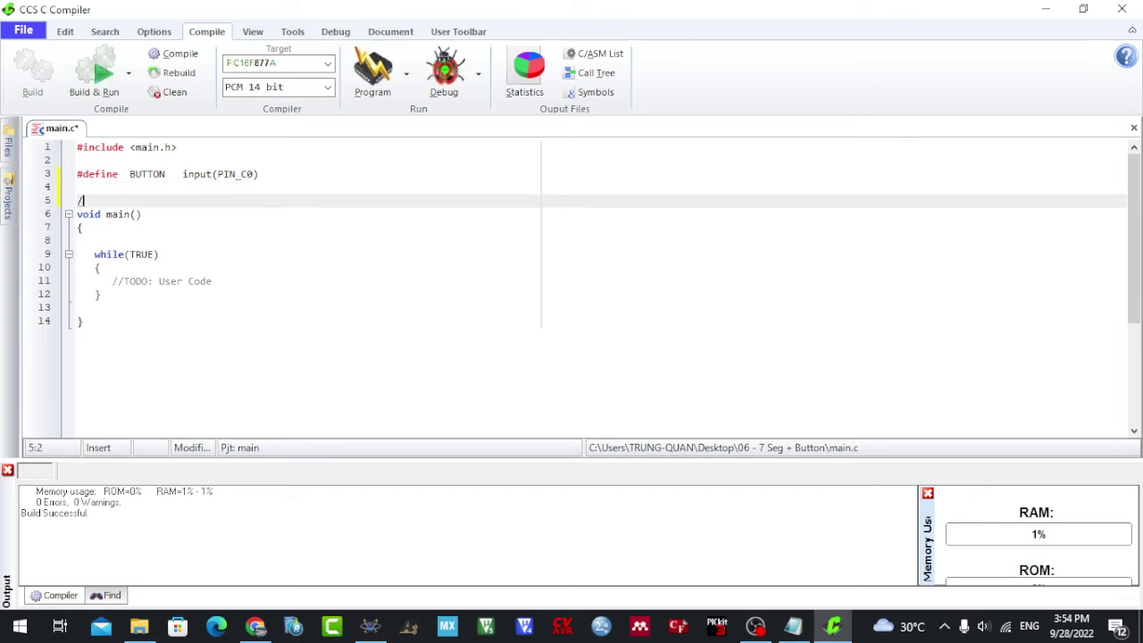
pyautogui.write('/-------------------------------')
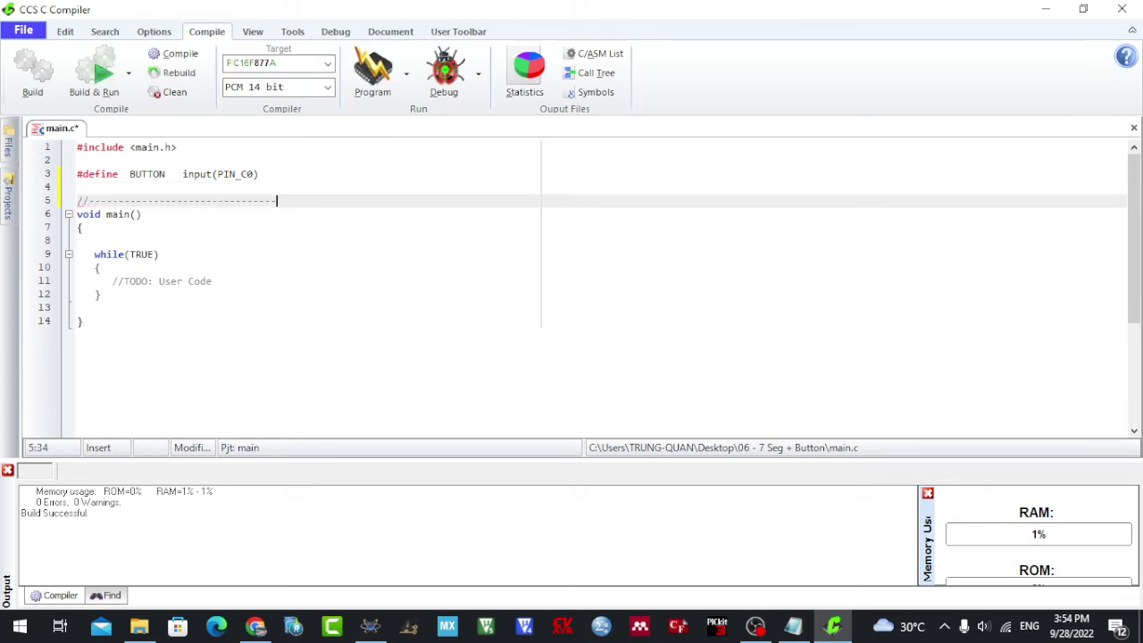
pyautogui.write('--------------------------------------------')
pyautogui.write('--')
pyautogui.hotkey('shift', 'Home')
pyautogui.hotkey('ctrl', 'c')
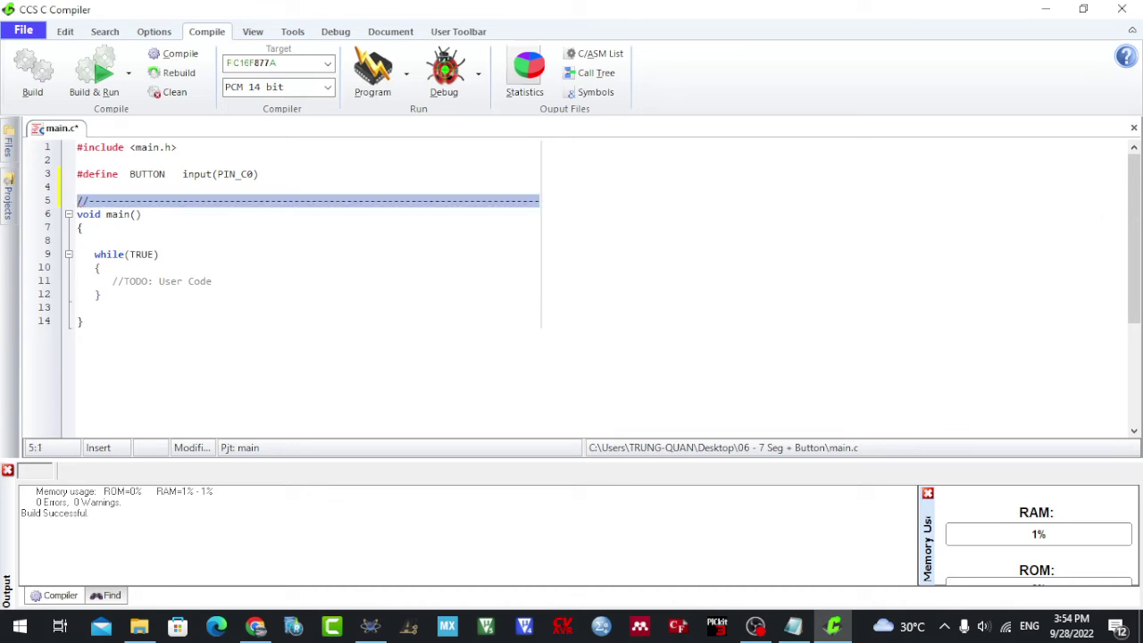
pyautogui.press('Down')
pyautogui.press('Down')
pyautogui.press('Down')
pyautogui.press('Down')
pyautogui.press('End')
pyautogui.press('Return')
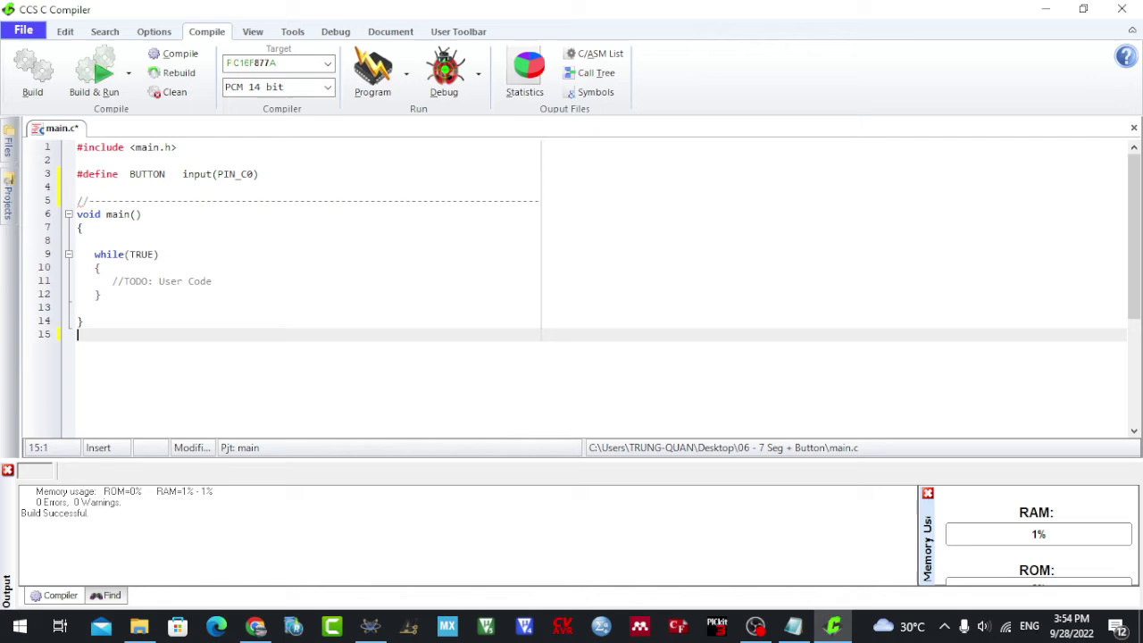
pyautogui.hotkey('ctrl', 'v')
pyautogui.press('Return')
pyautogui.press('Up')
pyautogui.press('Up')
pyautogui.press('Up')
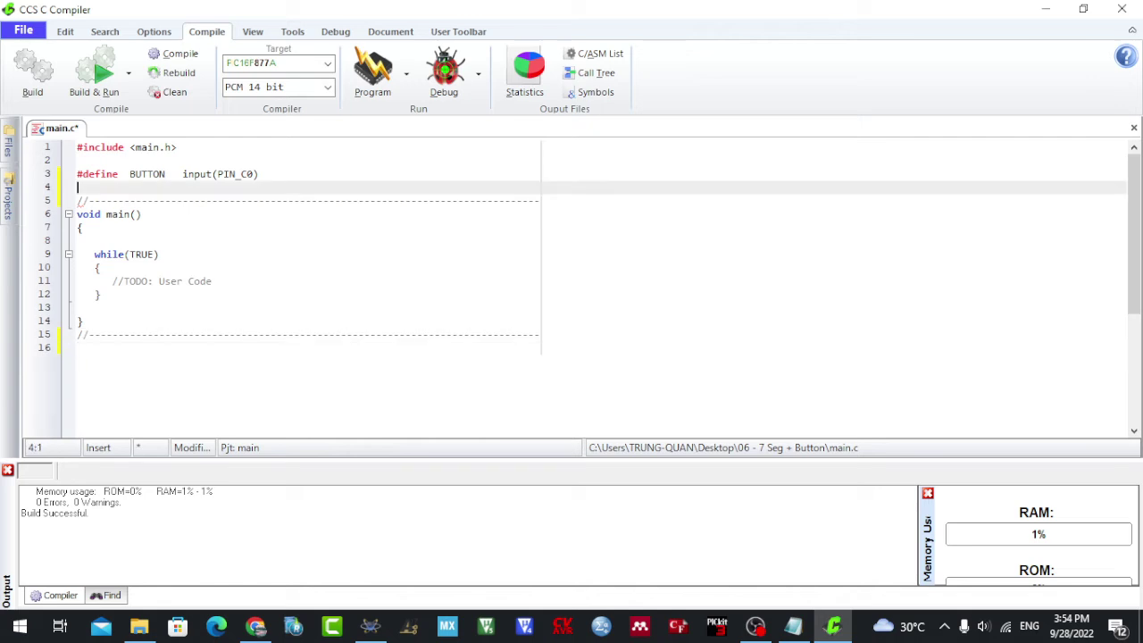
pyautogui.hotkey('ctrl', 'v')
pyautogui.press('Return')
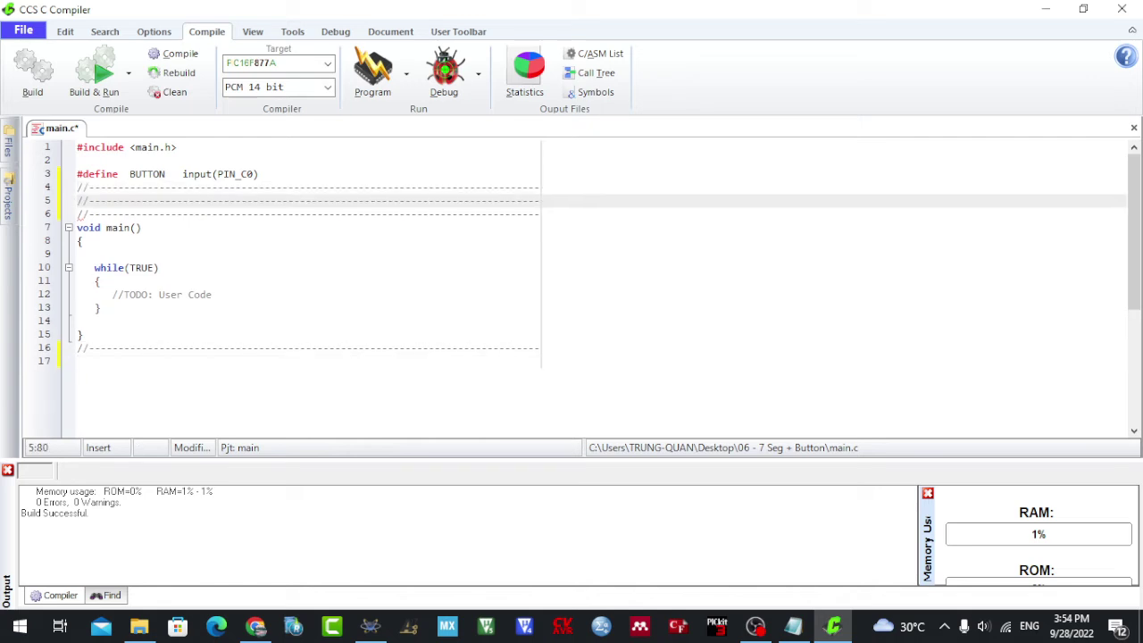
pyautogui.hotkey('ctrl', 'v')
pyautogui.press('Return')
# Open a blank line between the dashed separators above main
pyautogui.press('Up')
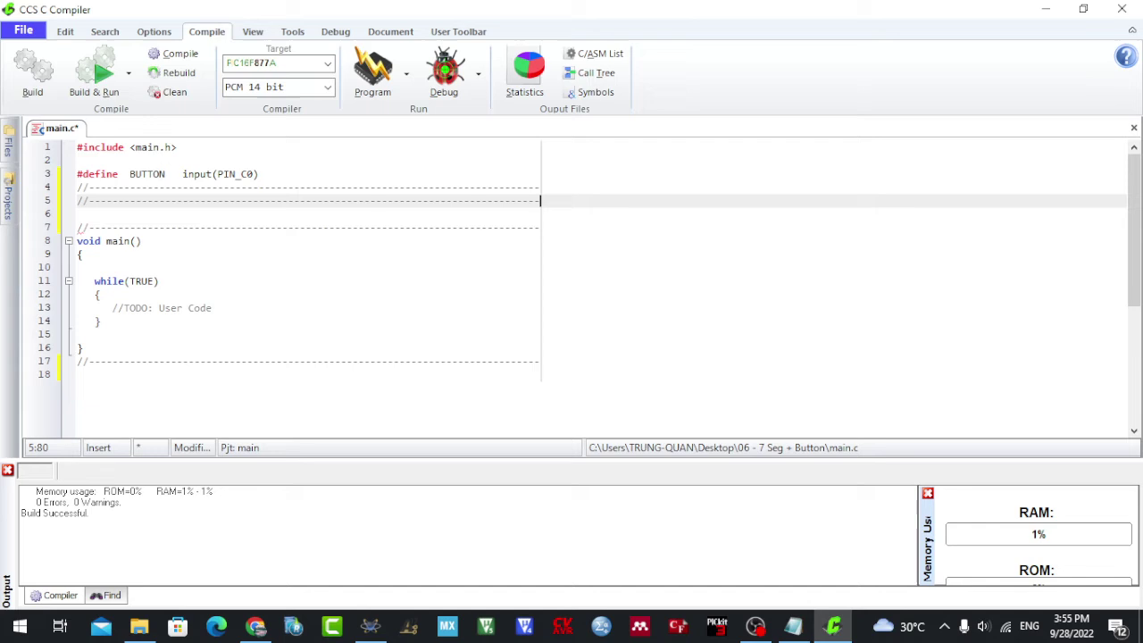
pyautogui.press('Up')
pyautogui.press('End')
pyautogui.press('Return')
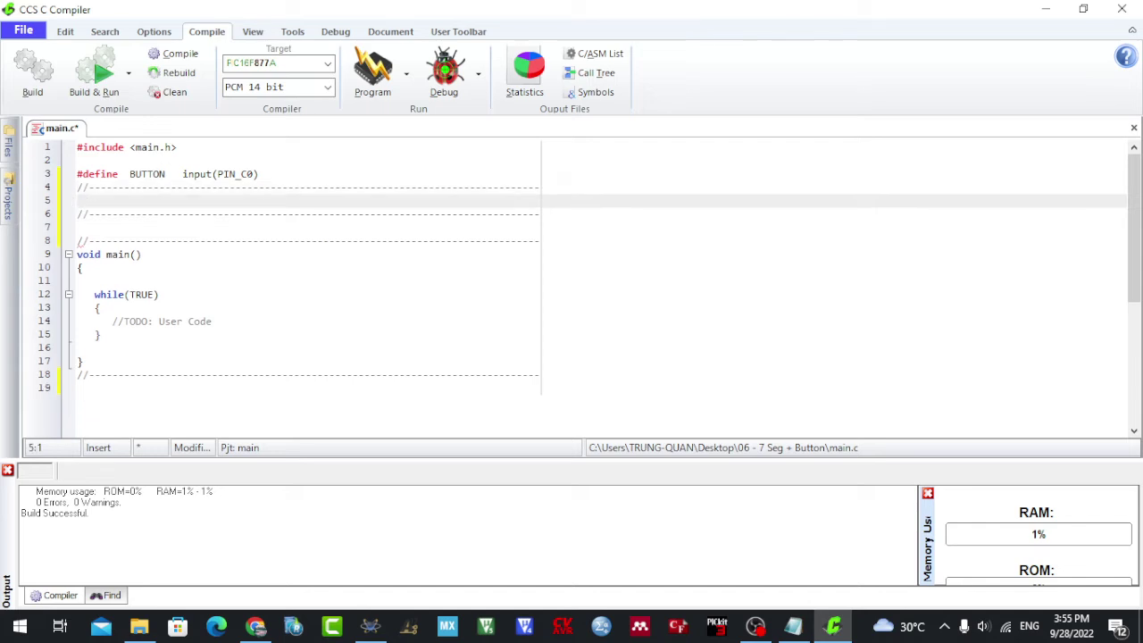
pyautogui.press('Down')
pyautogui.press('Down')
# Declare the prototypes void Countup(void); and void Countdown(void); on two lines
pyautogui.write('void ')
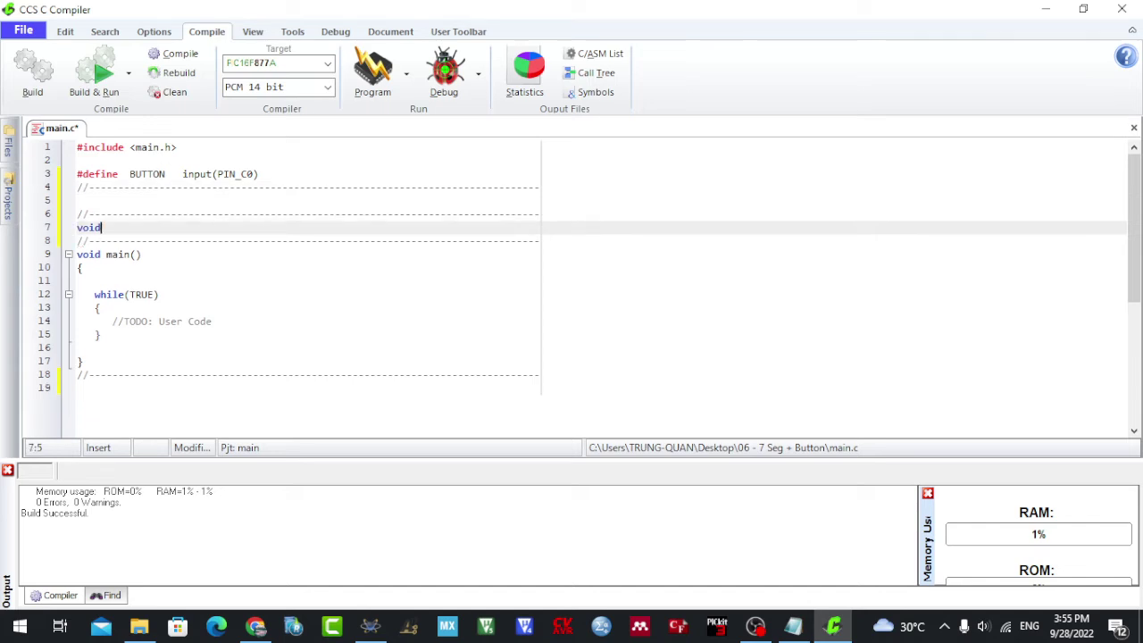
pyautogui.write('Cout')
pyautogui.press('BackSpace')
pyautogui.write('ntup')
pyautogui.write('(void);')
pyautogui.press('Return')
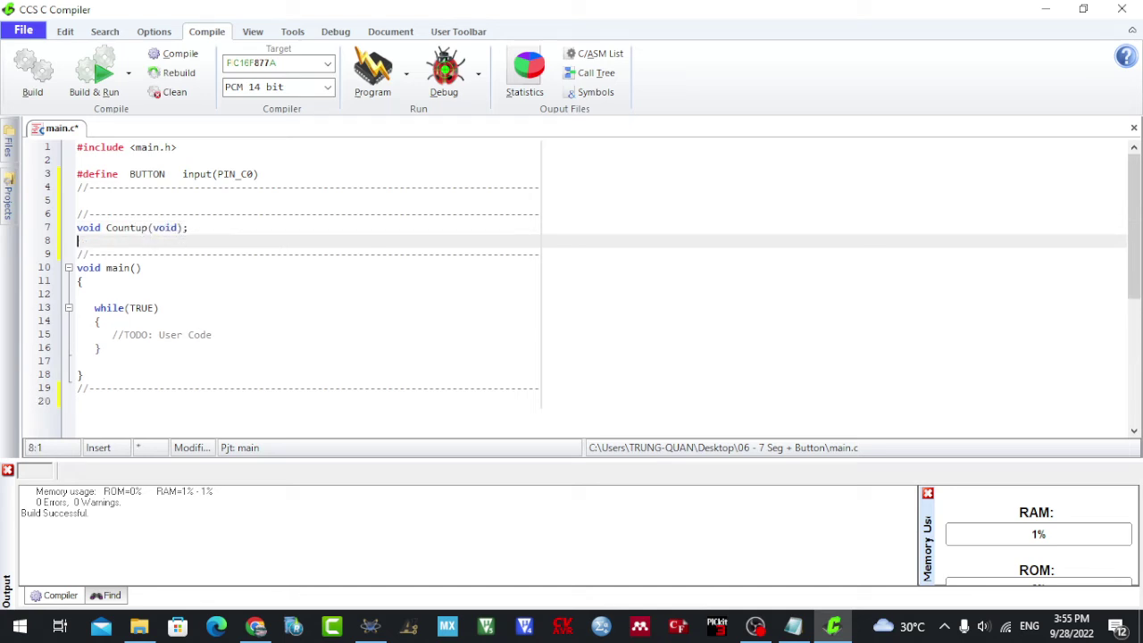
pyautogui.write('void Cou')
pyautogui.write('ntdown')
pyautogui.press('BackSpace')
pyautogui.write(')')
pyautogui.press('BackSpace')
pyautogui.write('(void);')
pyautogui.press('Up')
pyautogui.press('Up')
pyautogui.press('Up')
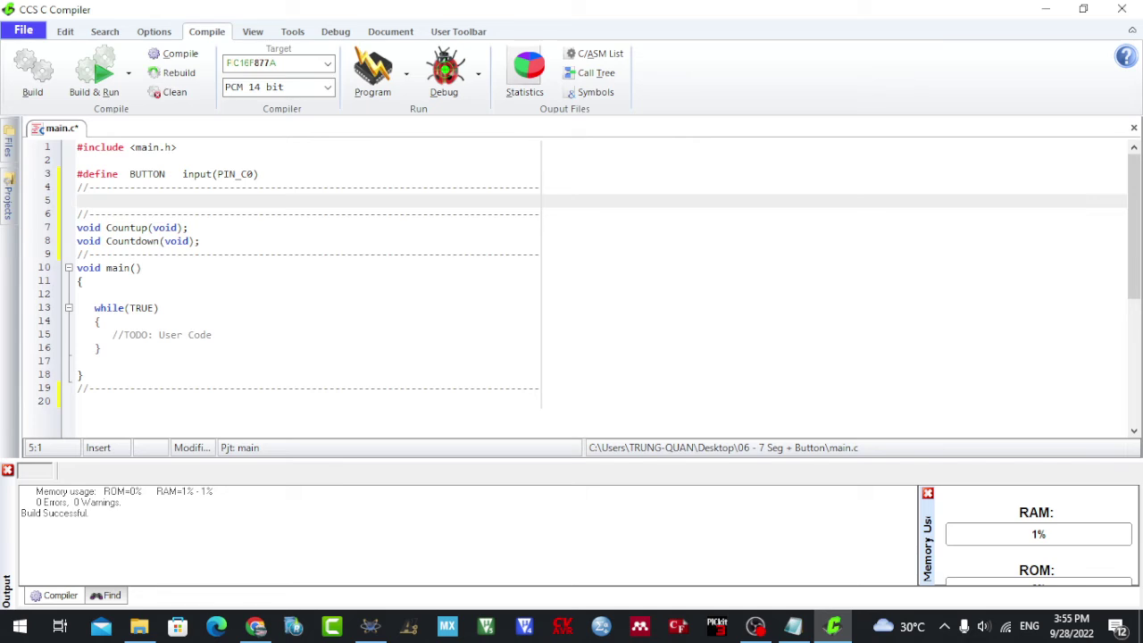
# Check the common-anode digit codes (0→C0, 1→F9) in the 7SEG.exe tool from the project folder
pyautogui.click(140, 625)
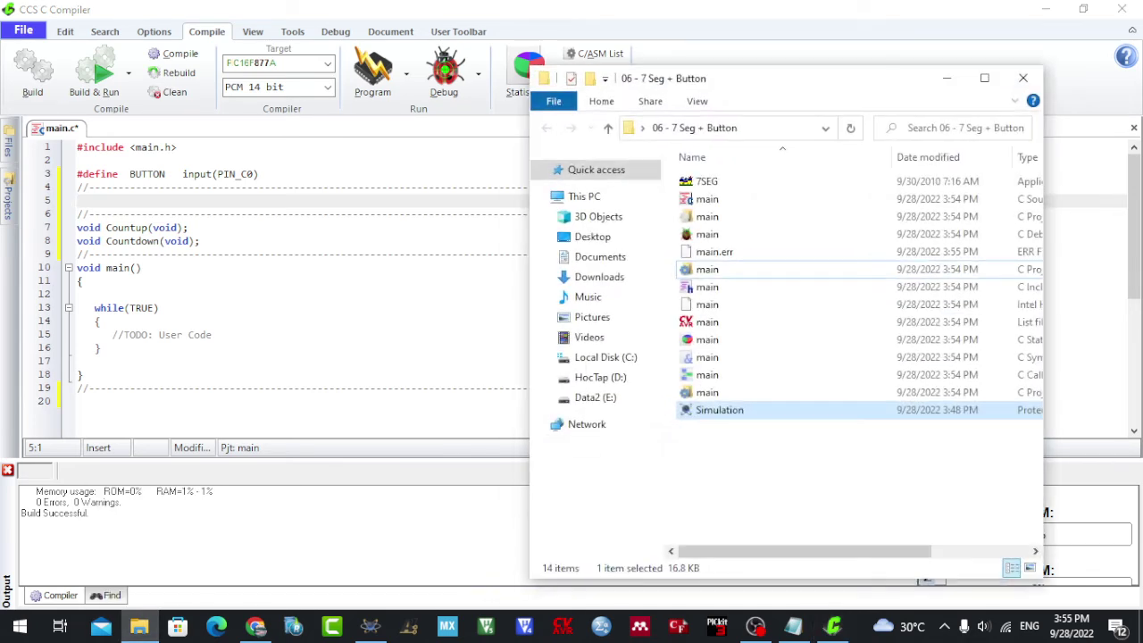
pyautogui.doubleClick(706, 181)
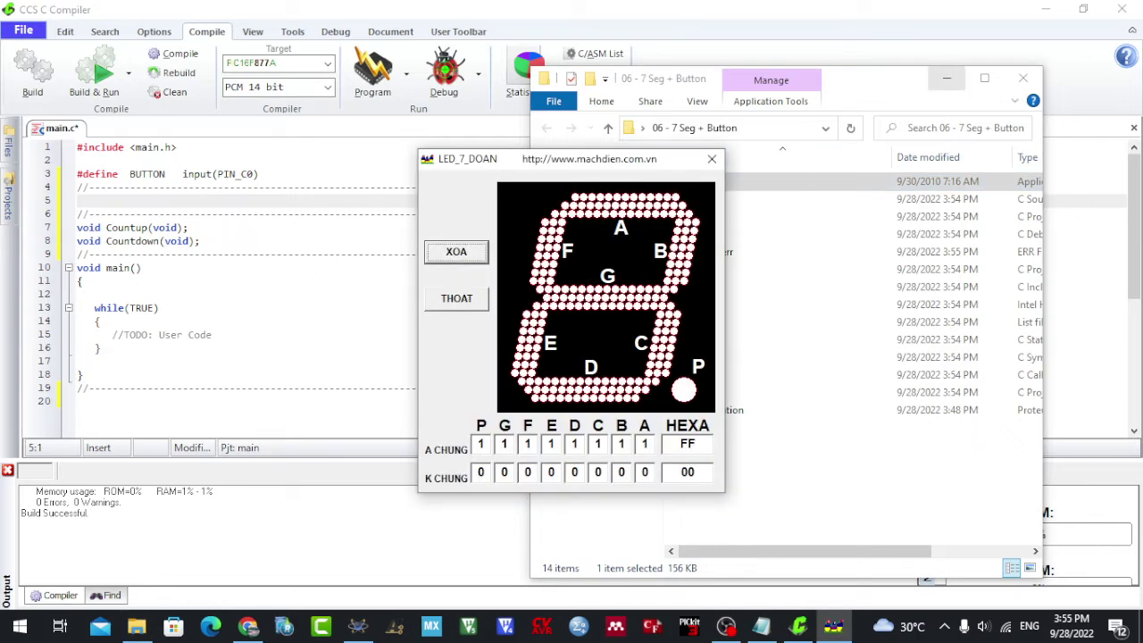
pyautogui.click(947, 77)
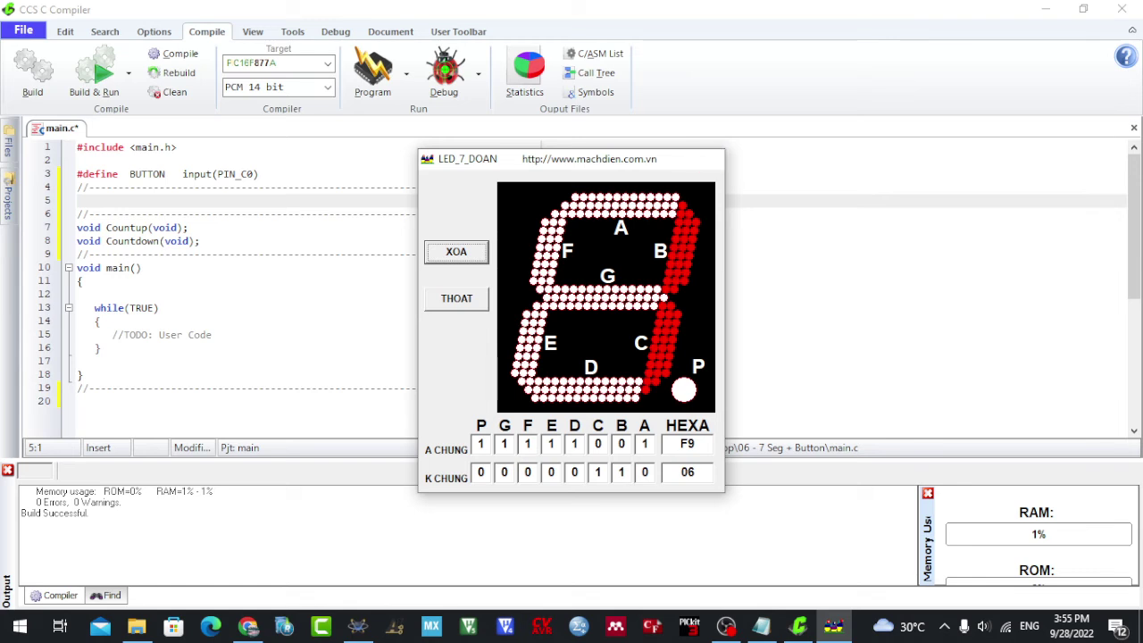
pyautogui.click(711, 158)
# Select the common-anode MaLed array in the Notepad code list and return to the editor
pyautogui.click(792, 625)
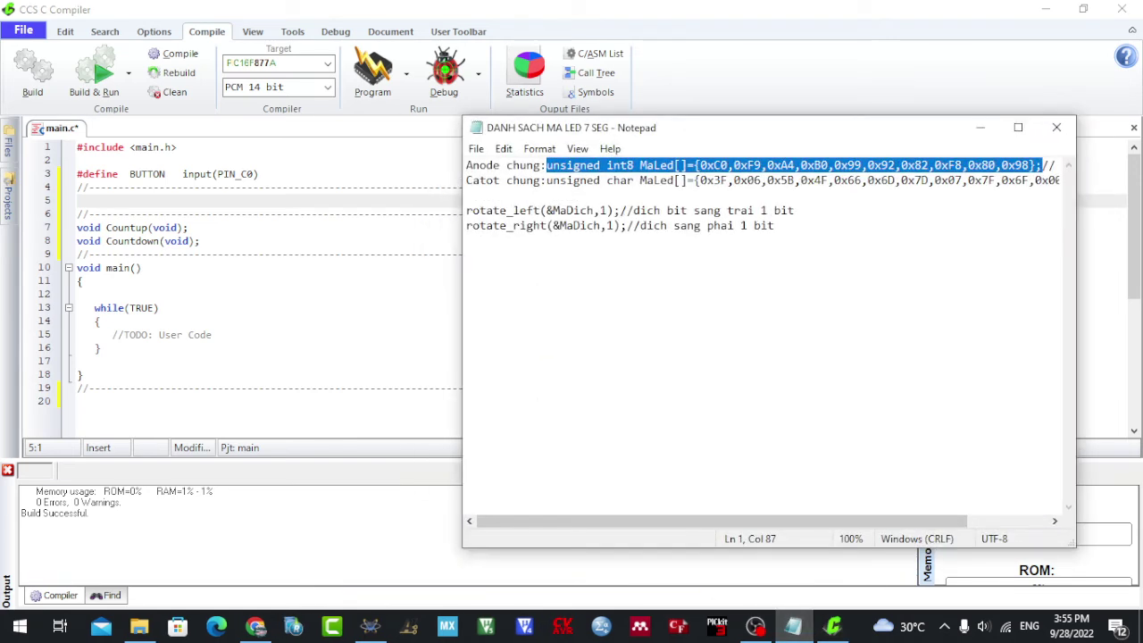
pyautogui.press('Left')
pyautogui.moveTo(547, 166); pyautogui.dragTo(1042, 165)
pyautogui.click(980, 127)
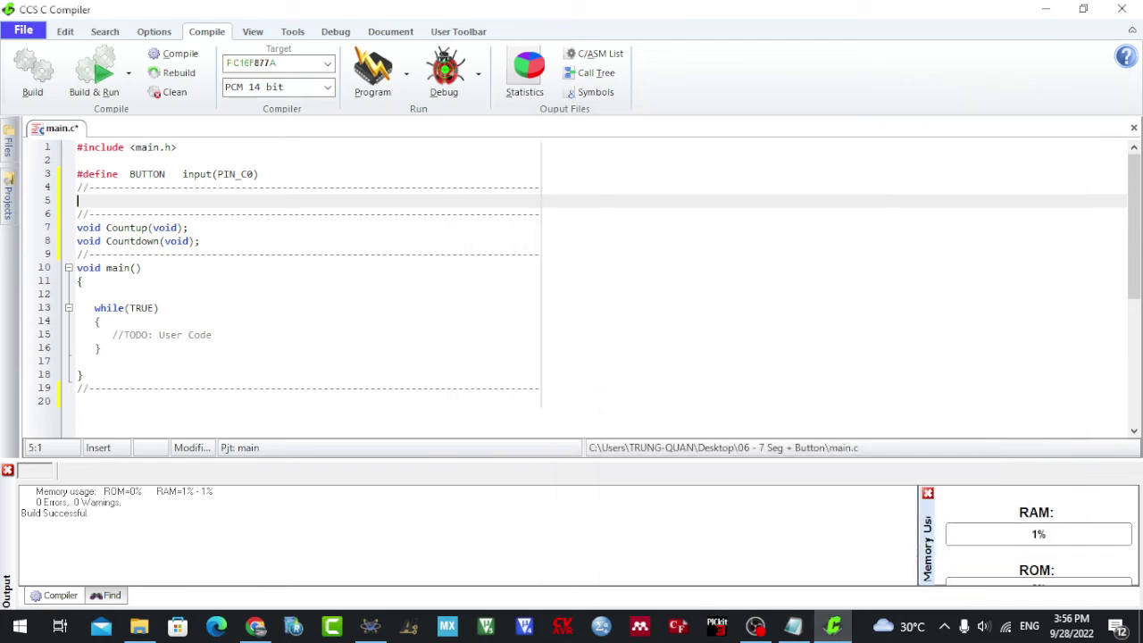
# Paste the common-anode digit array on line 5, comment it '//number 0 -9', and rename MaLed to Number
pyautogui.write('unsigned int8 MaLed[]={0xC0,0xF9,0xA4,0xB0,0x99,0x92,0x82,0xF8,0x80,0x98};')
pyautogui.write('//')
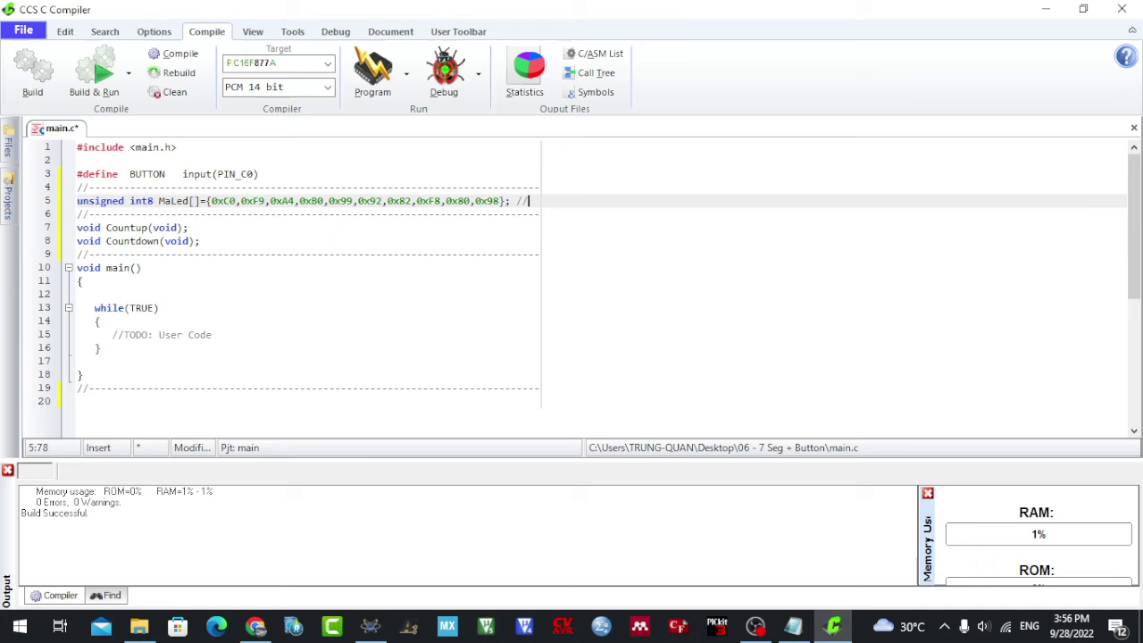
pyautogui.write('nu')
pyautogui.write('mber 0 -')
pyautogui.write('9')
pyautogui.doubleClick(174, 201)
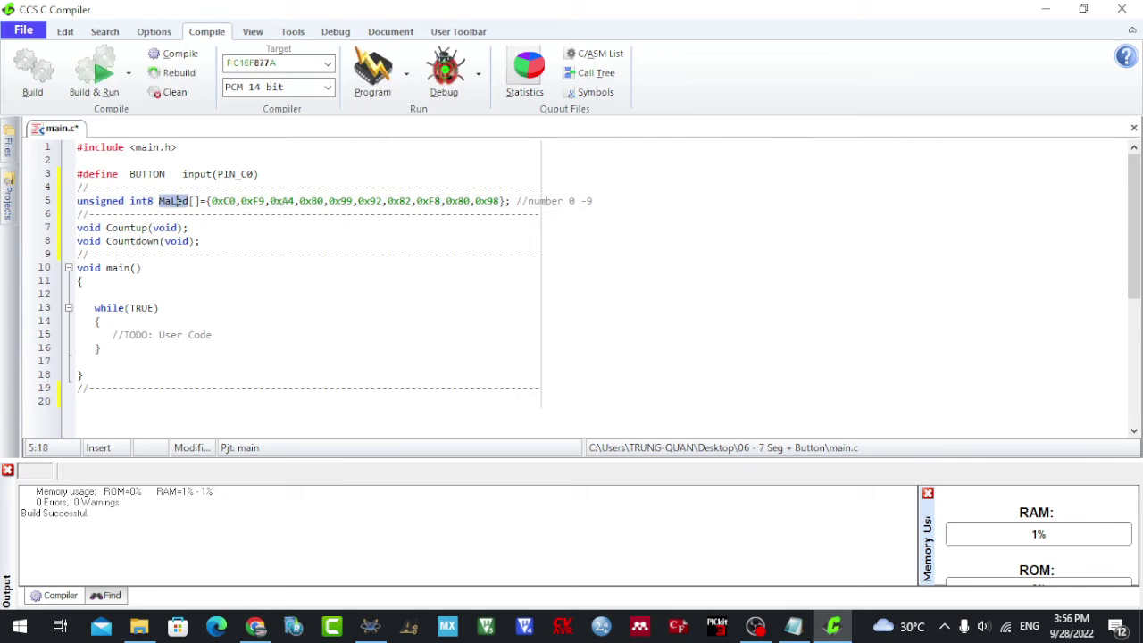
pyautogui.write('Number')
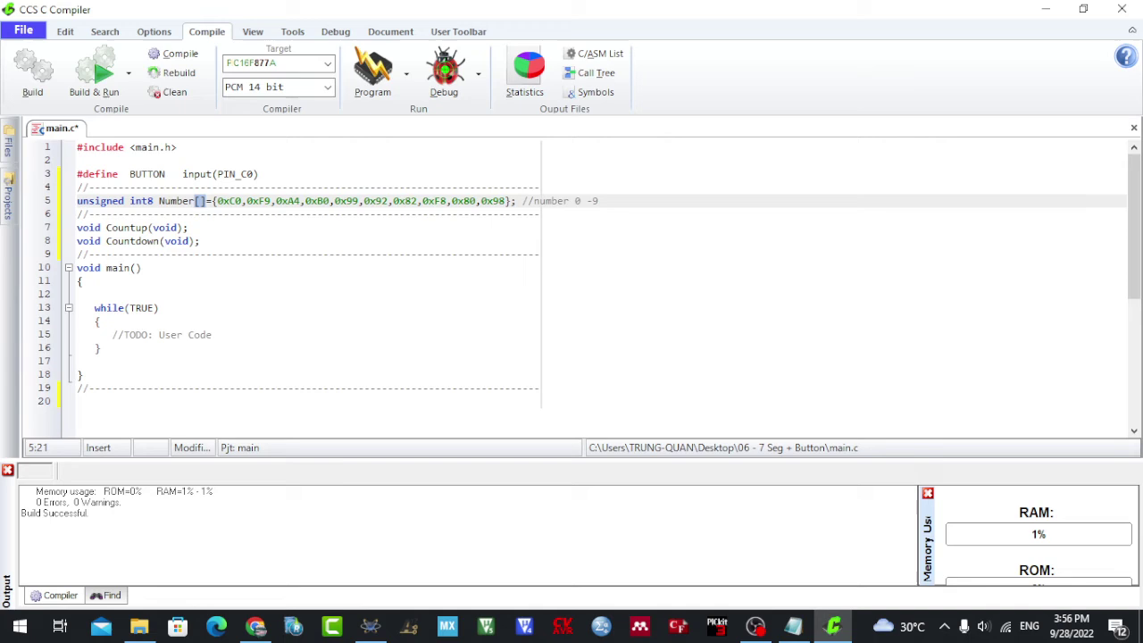
pyautogui.moveTo(77, 241)
pyautogui.mouseDown()
pyautogui.moveTo(200, 241)
pyautogui.moveTo(77, 228)
pyautogui.mouseUp()
pyautogui.hotkey('ctrl', 'c')
# Paste the Countup/Countdown prototypes below main and turn Countup into an empty function body
pyautogui.scroll(-2, 580, 276)
pyautogui.click(134, 348)
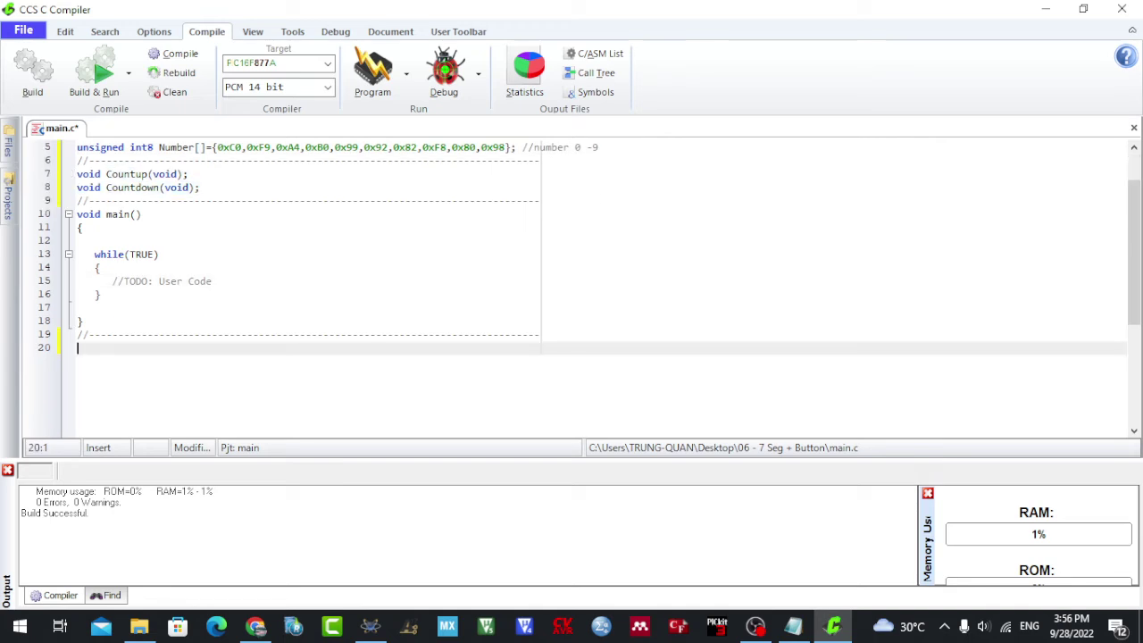
pyautogui.hotkey('ctrl', 'v')
pyautogui.press('Up')
pyautogui.press('BackSpace')
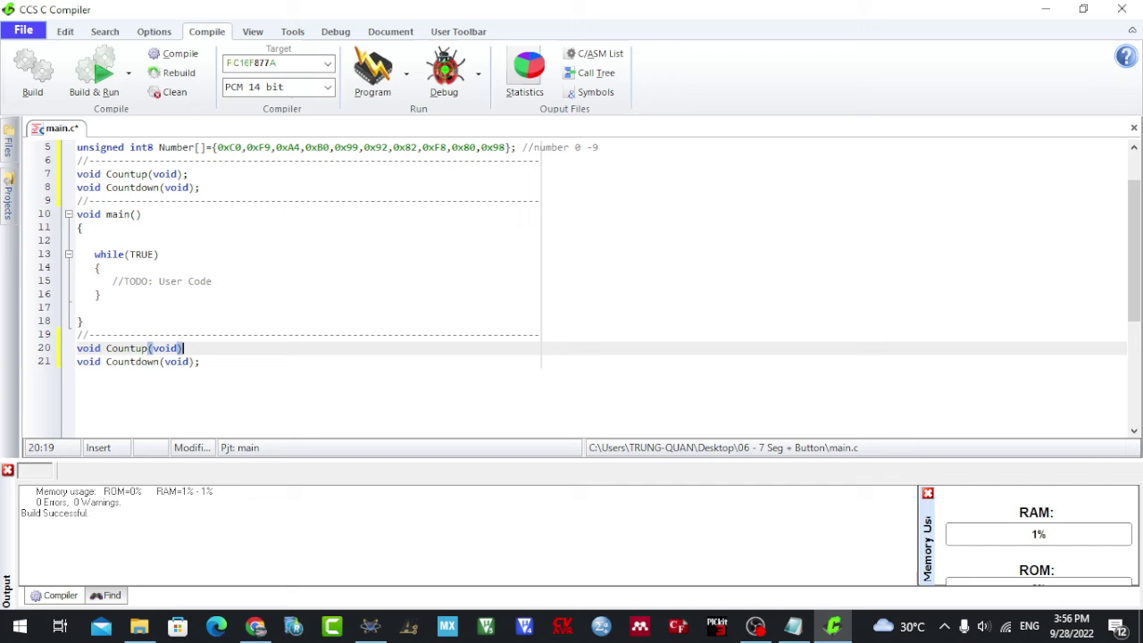
pyautogui.press('Return')
pyautogui.write('{  }')
pyautogui.press('Left')
pyautogui.press('Return')
pyautogui.press('Return')
pyautogui.press('Up')
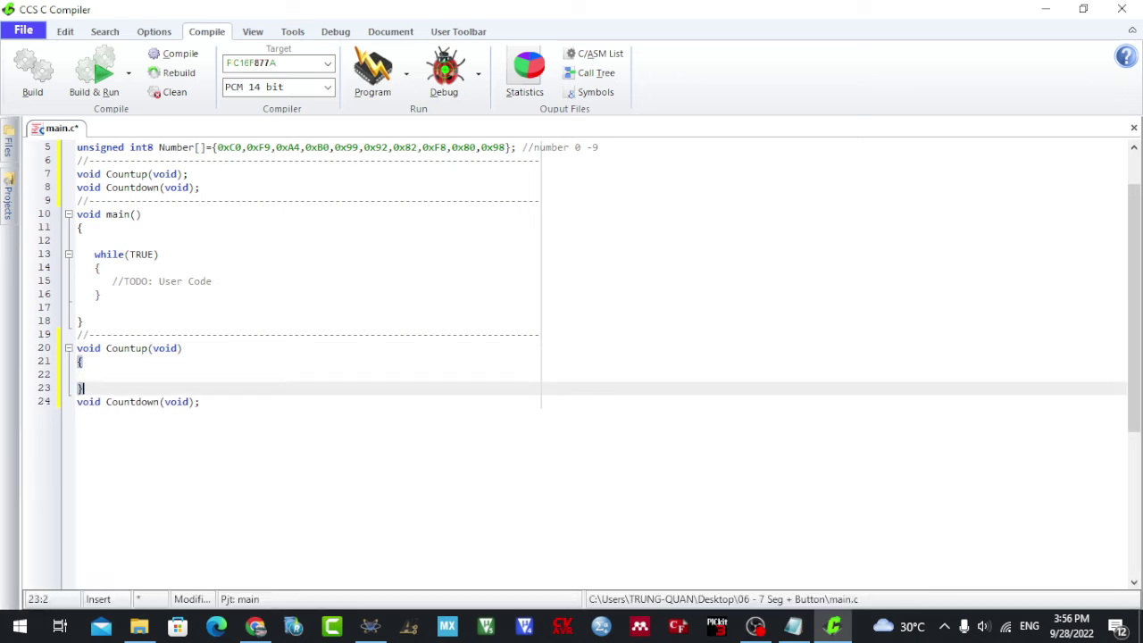
# In Countup, declare 'signed int8 i;' and clear the display with outptt_b(0xFF)
pyautogui.write('signed i')
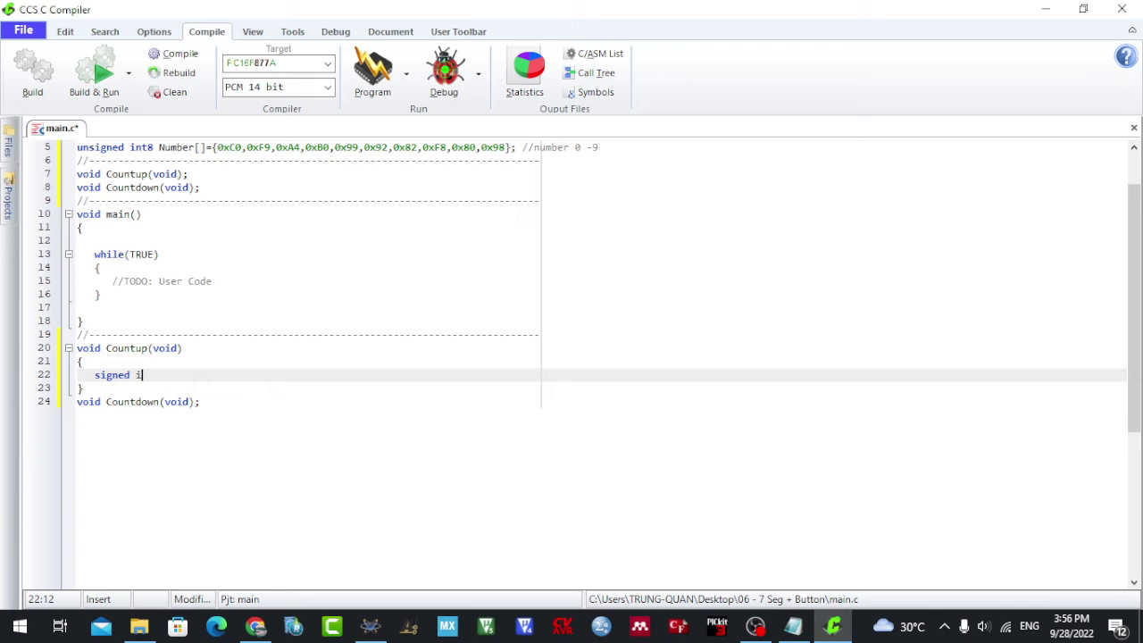
pyautogui.write('nt8 ')
pyautogui.write('i')
pyautogui.write(';')
pyautogui.press('Return')
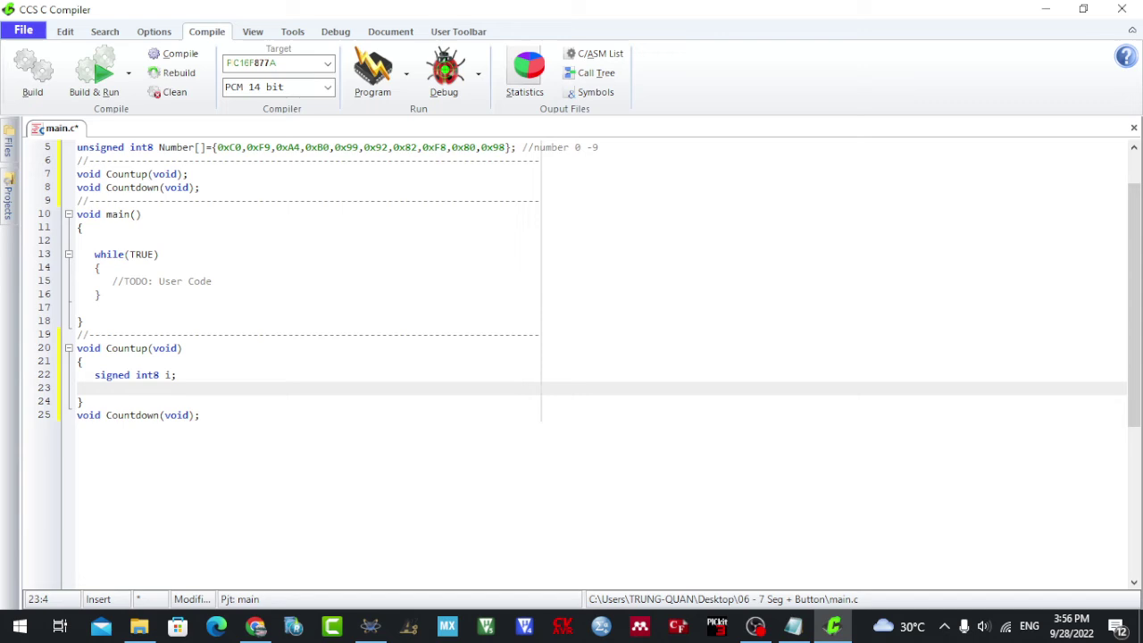
pyautogui.write('outpt')
pyautogui.write('t_b')
pyautogui.write('(0xFF')
pyautogui.write(');//clear')
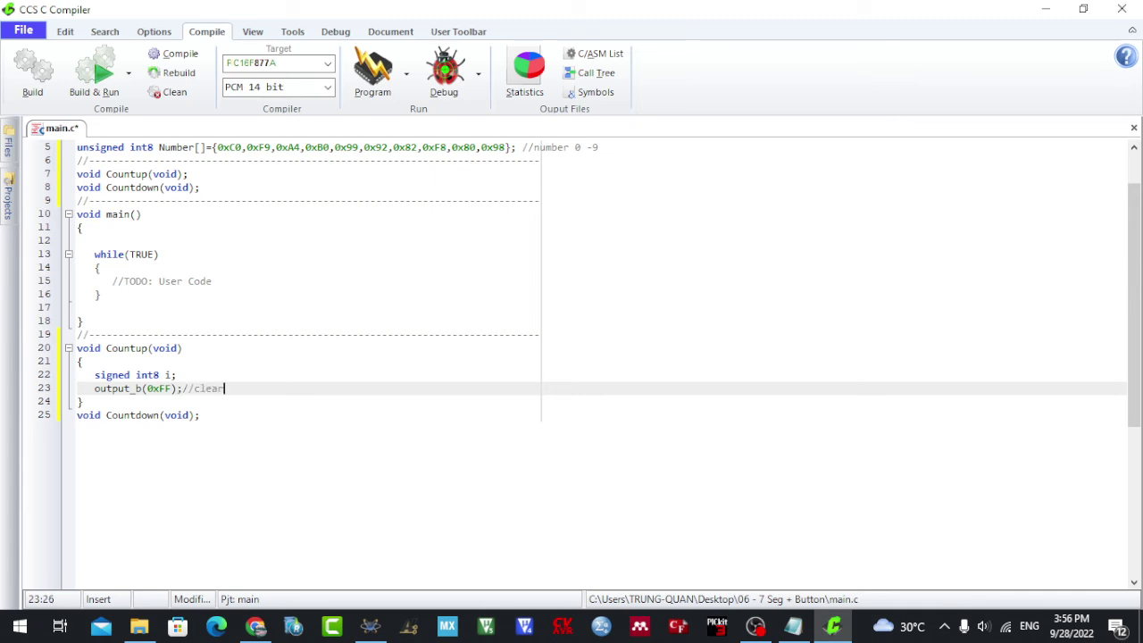
pyautogui.write('7 seg')
pyautogui.press('Return')
# Add a while(1) loop to Countup containing an if(BUTTON==0) check
pyautogui.press('Return')
pyautogui.write('whil')
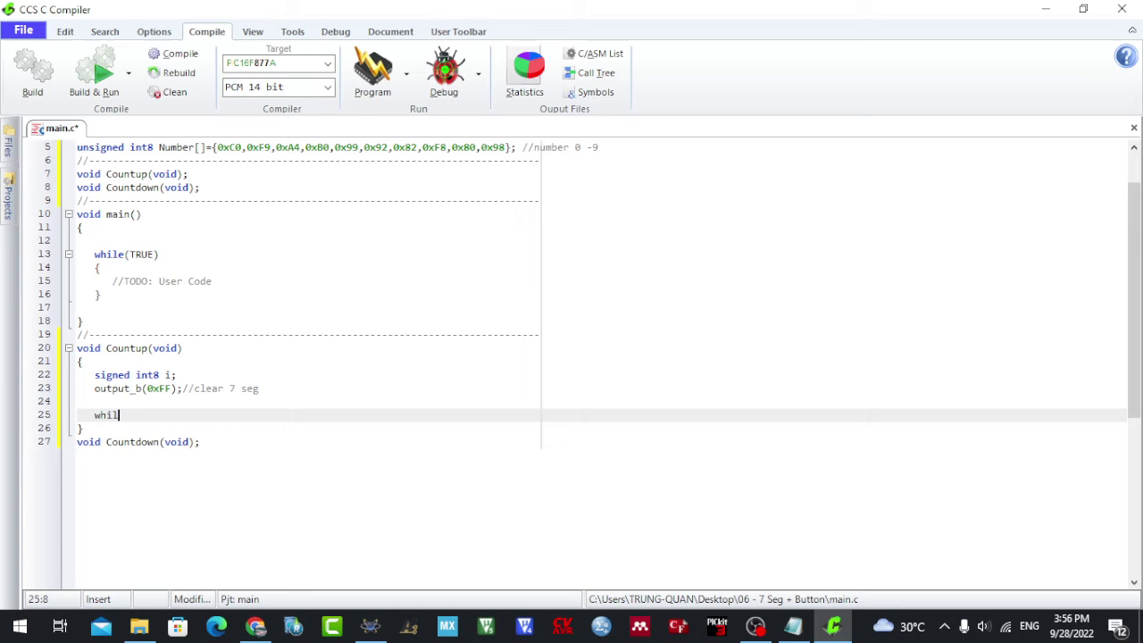
pyautogui.write('e(1)')
pyautogui.press('Return')
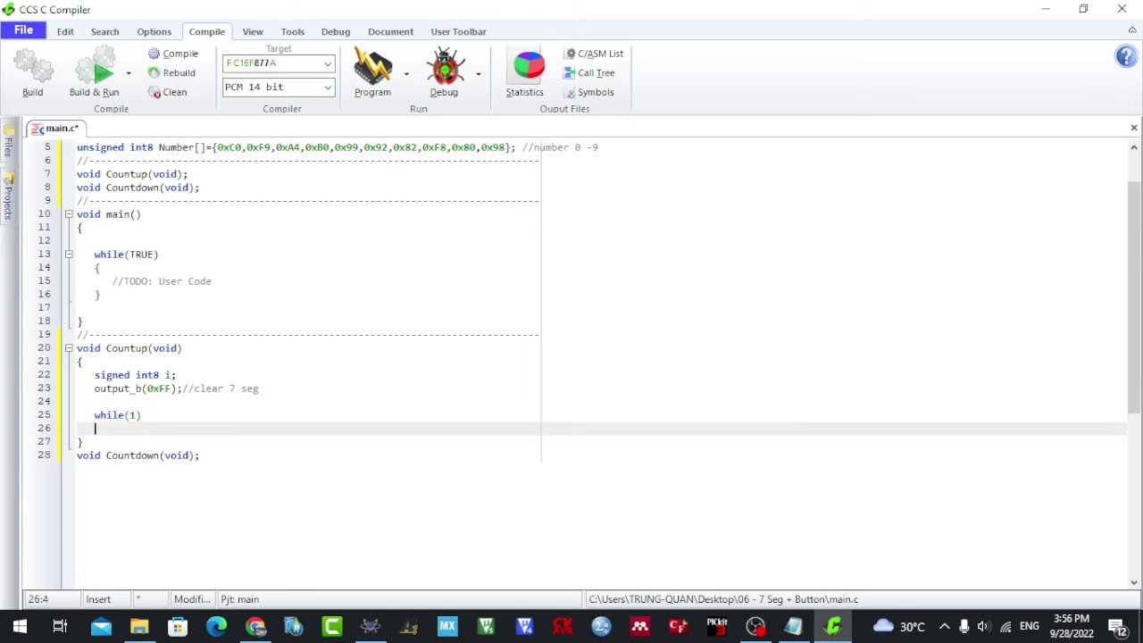
pyautogui.write('{')
pyautogui.press('Left')
pyautogui.press('Right')
pyautogui.press('Return')
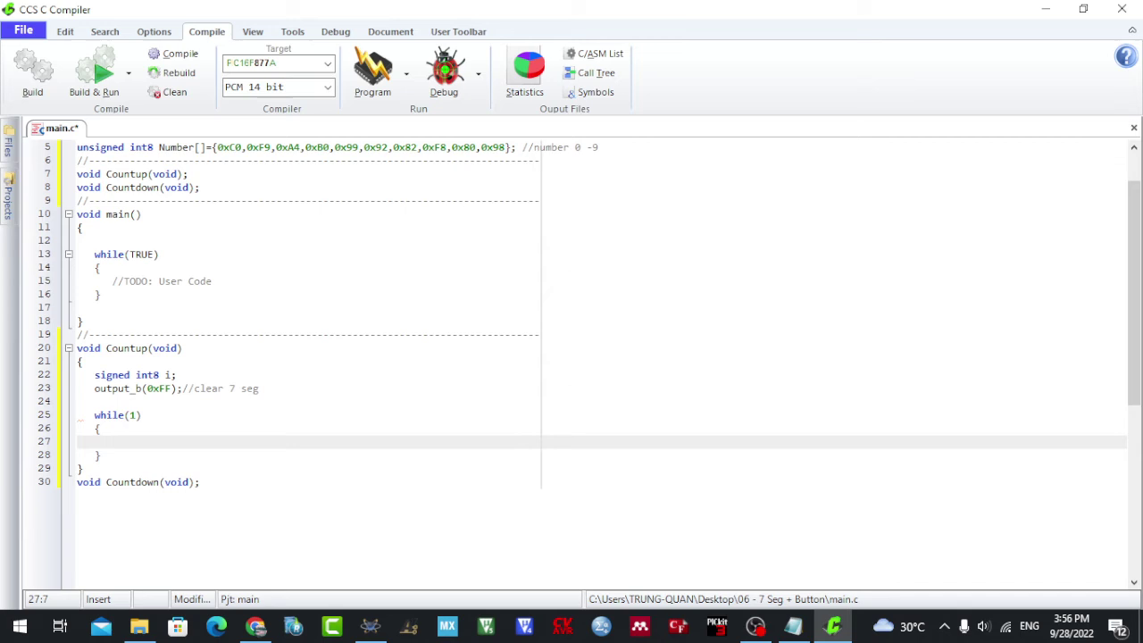
pyautogui.write('if(')
pyautogui.write('BUTTON')
pyautogui.write('==0)')
# Inside the button check, wait with while(BUTTON==0); then output Number[i] to port B
pyautogui.press('Return')
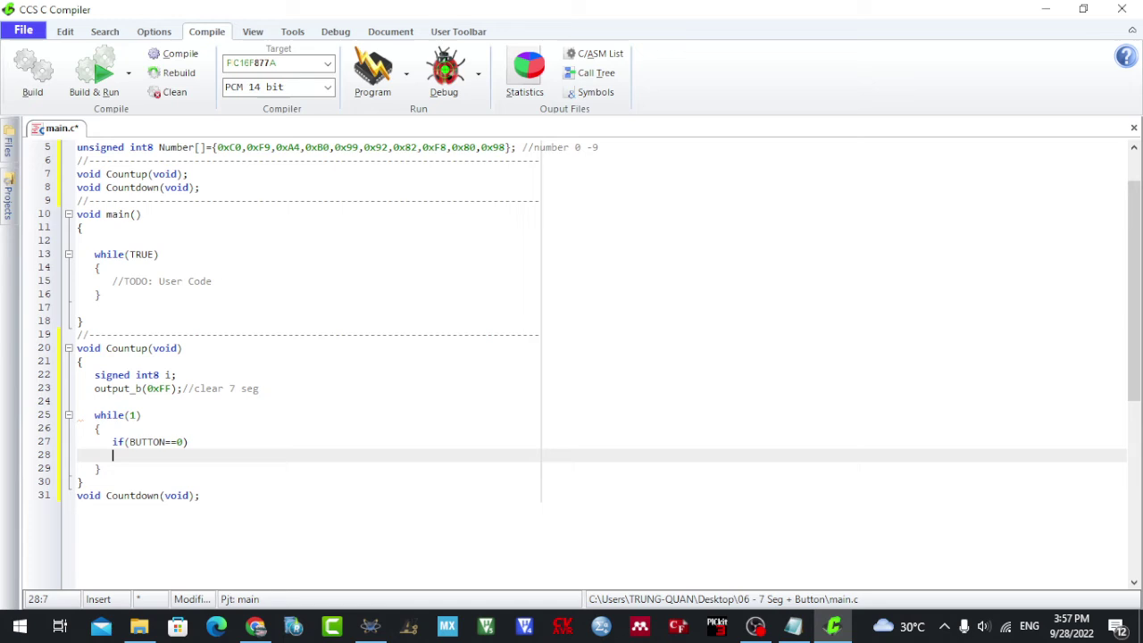
pyautogui.write('{')
pyautogui.press('Return')
pyautogui.press('Tab')
pyautogui.write('whi')
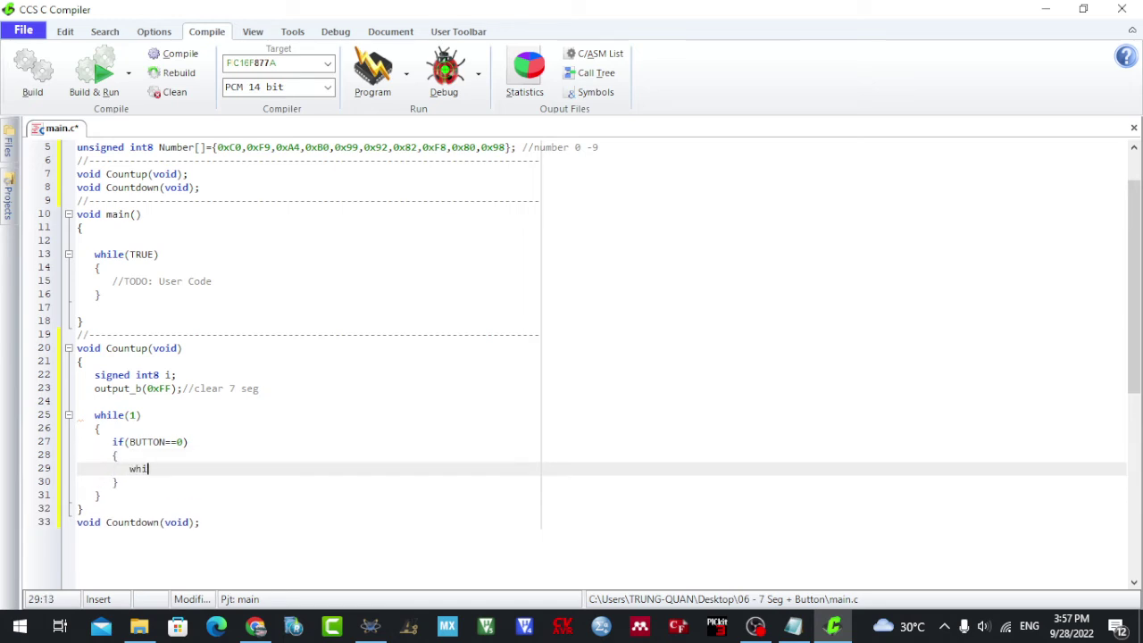
pyautogui.write('le(BUTTO')
pyautogui.write('N==0);')
pyautogui.press('Return')
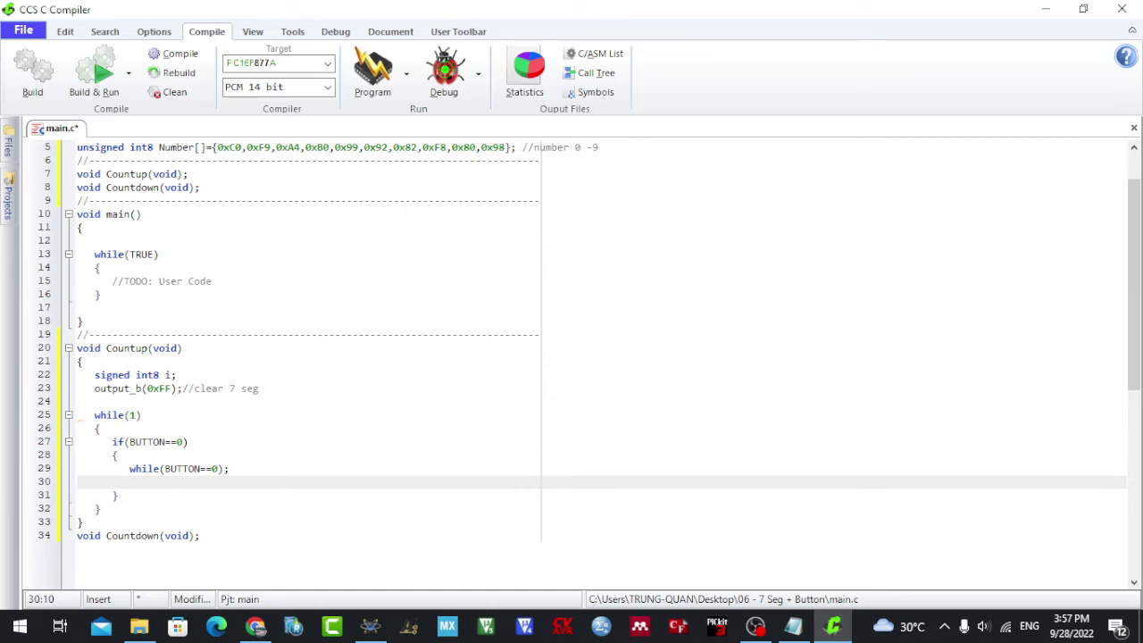
pyautogui.write('output_b(')
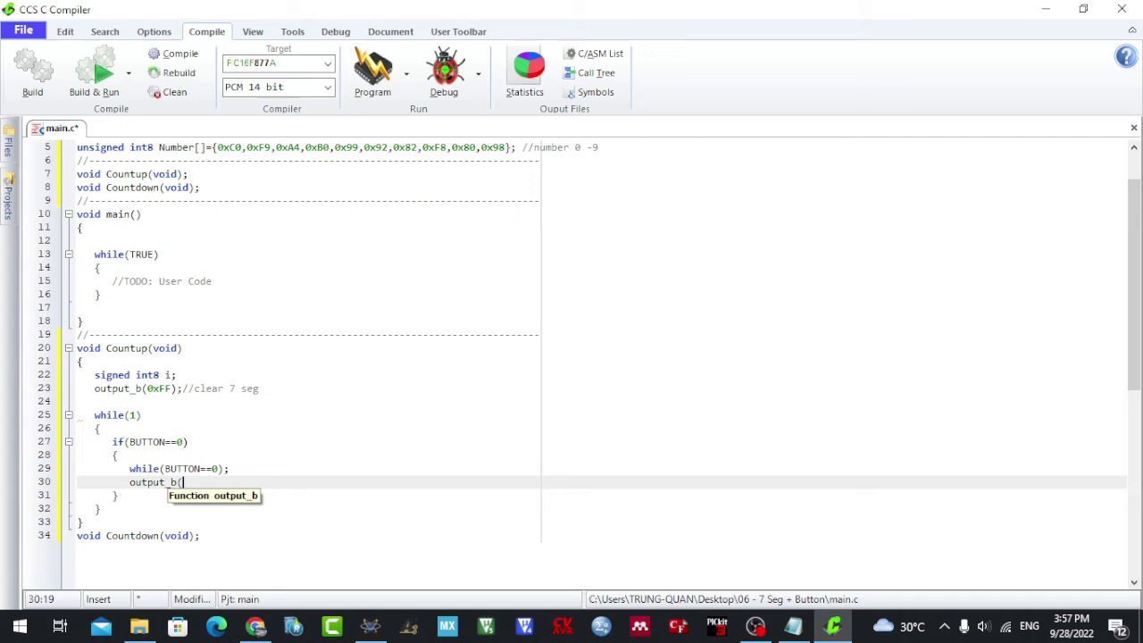
pyautogui.write('Nu')
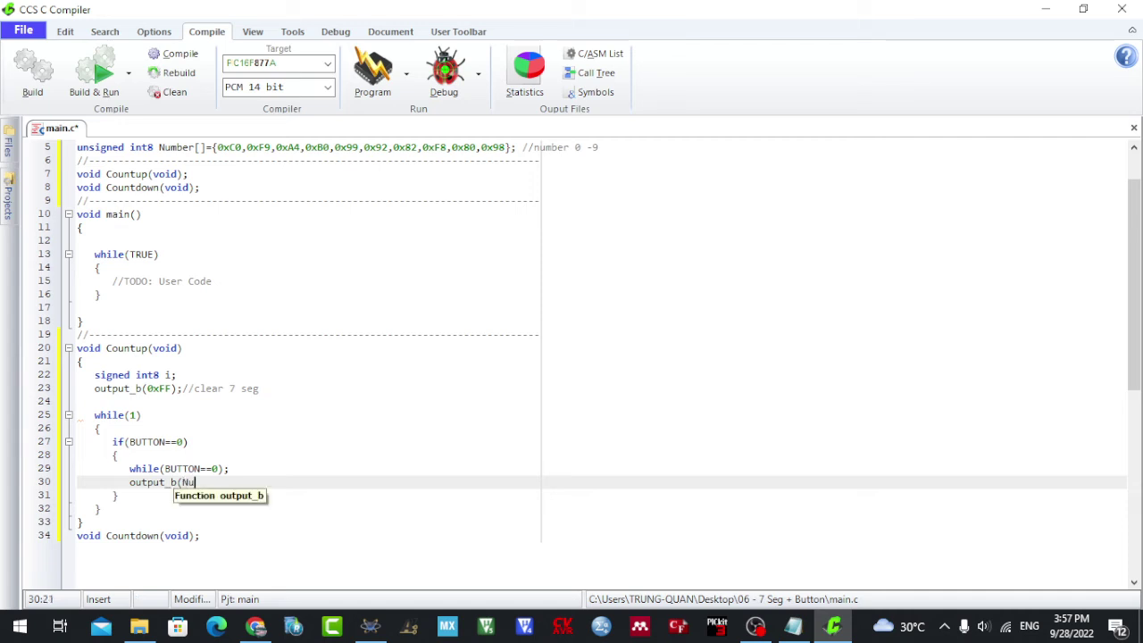
pyautogui.write('mber[')
pyautogui.write('i]);')
pyautogui.press('Return')
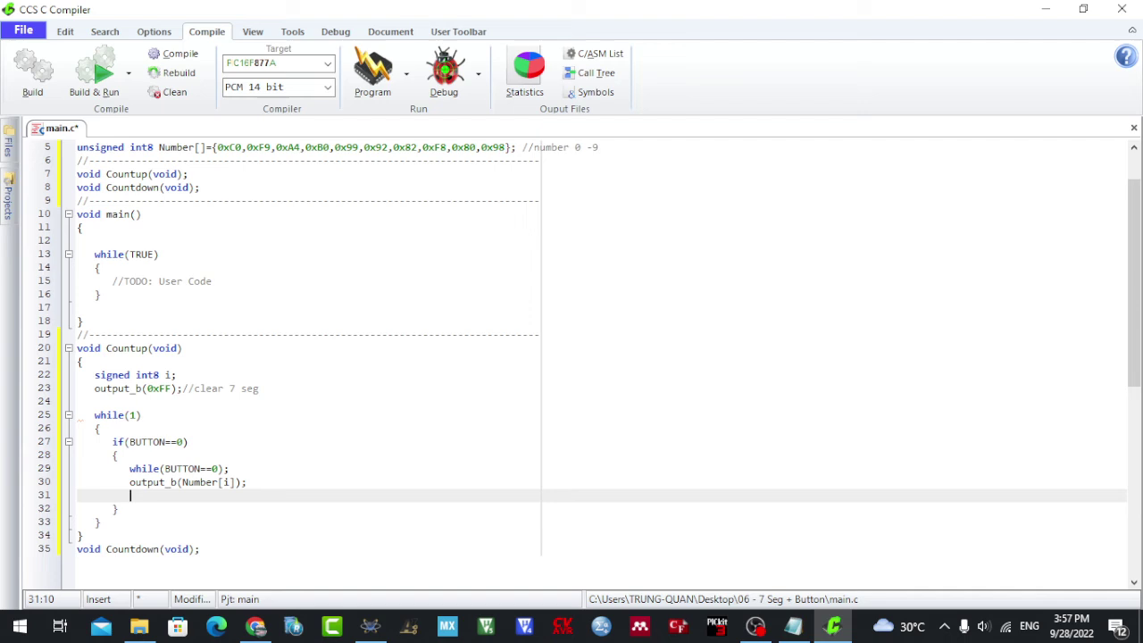
# Increment i with i =i+1; and reset it to 0 when i>9
pyautogui.write('i =')
pyautogui.write('i+1')
pyautogui.write(';')
pyautogui.press('Return')
pyautogui.write('if(')
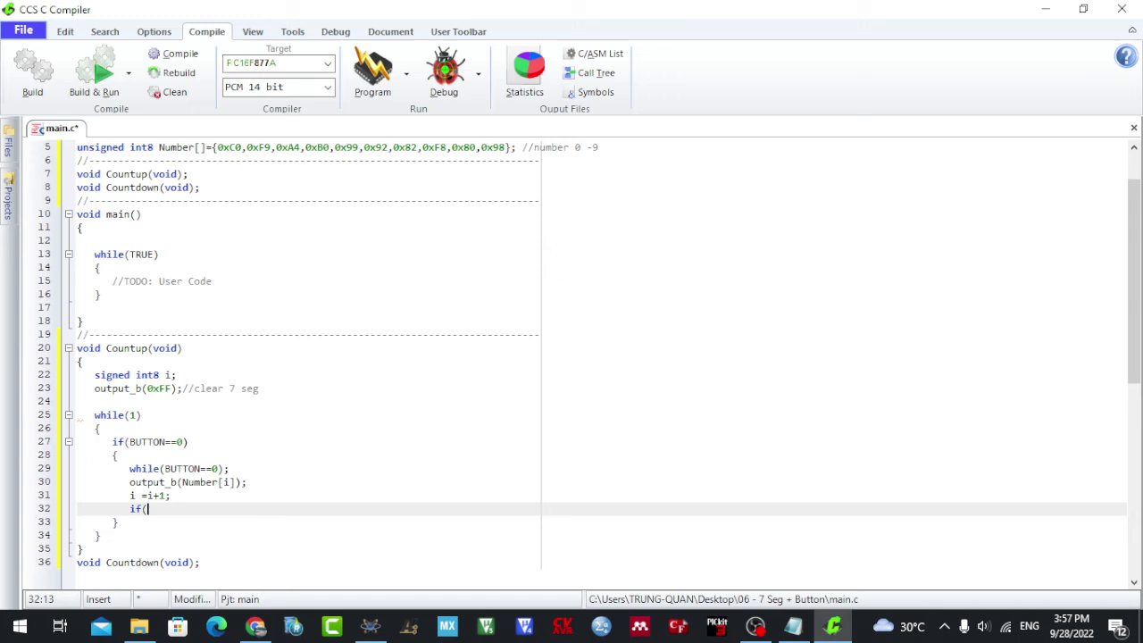
pyautogui.write('i>')
pyautogui.write('9')
pyautogui.write(')')
pyautogui.press('Return')
pyautogui.write('{')
pyautogui.press('Return')
pyautogui.press('Return')
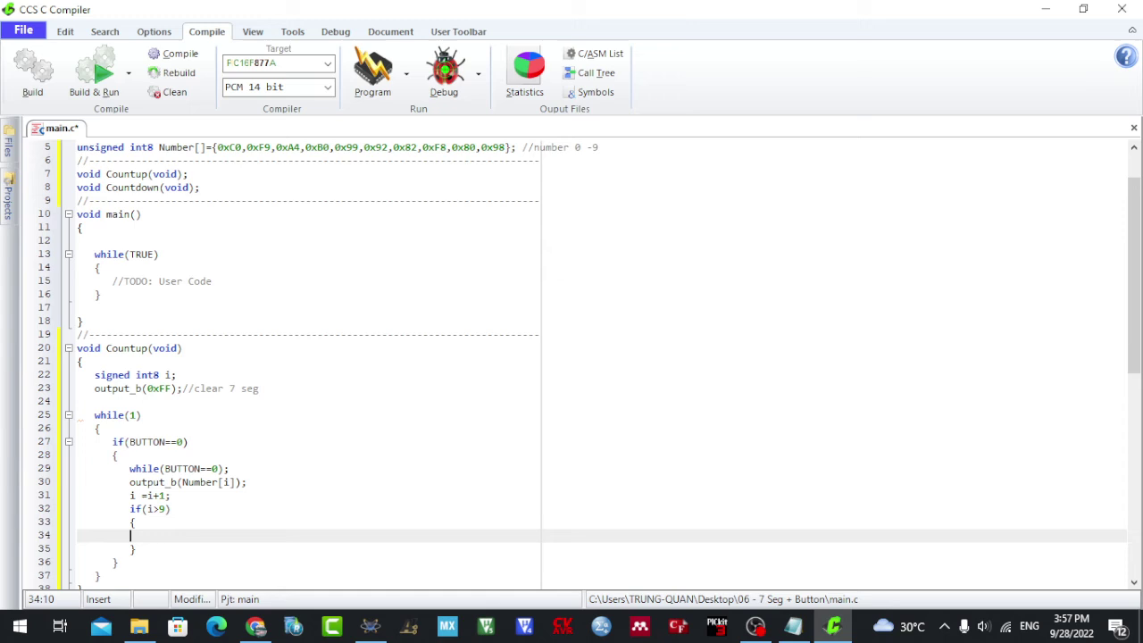
pyautogui.press('Tab')
pyautogui.write('i =0')
pyautogui.write(';')
pyautogui.scroll(-3, 571, 357)
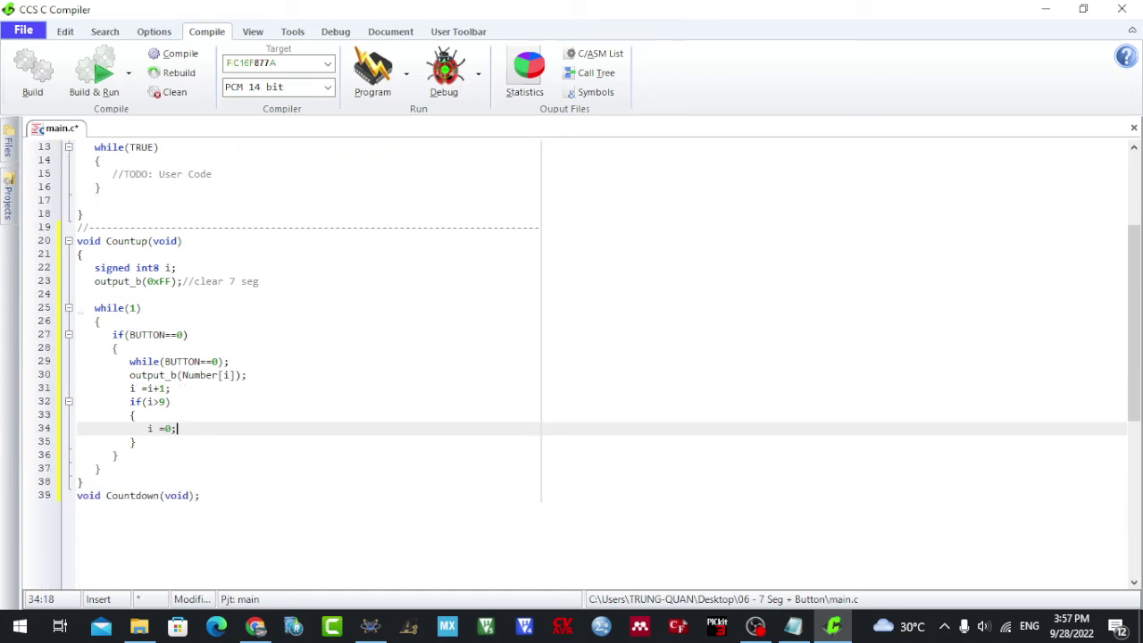
# Replace the //TODO comment in main's loop with a Countup(); call and compile
pyautogui.doubleClick(124, 241)
pyautogui.hotkey('ctrl', 'c')
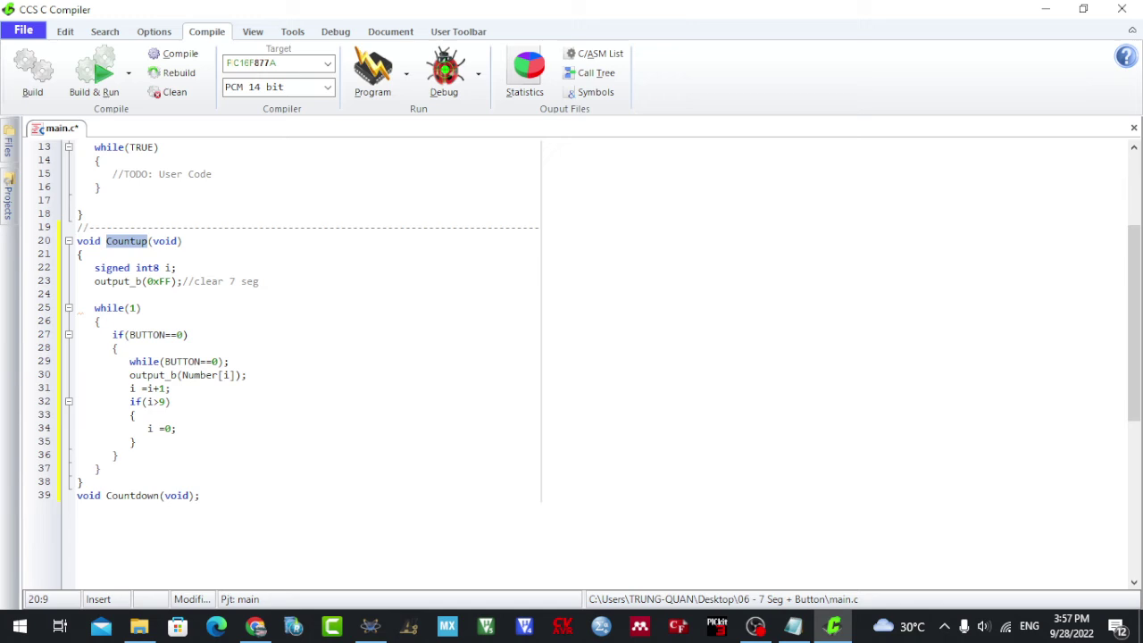
pyautogui.scroll(3, 124, 241)
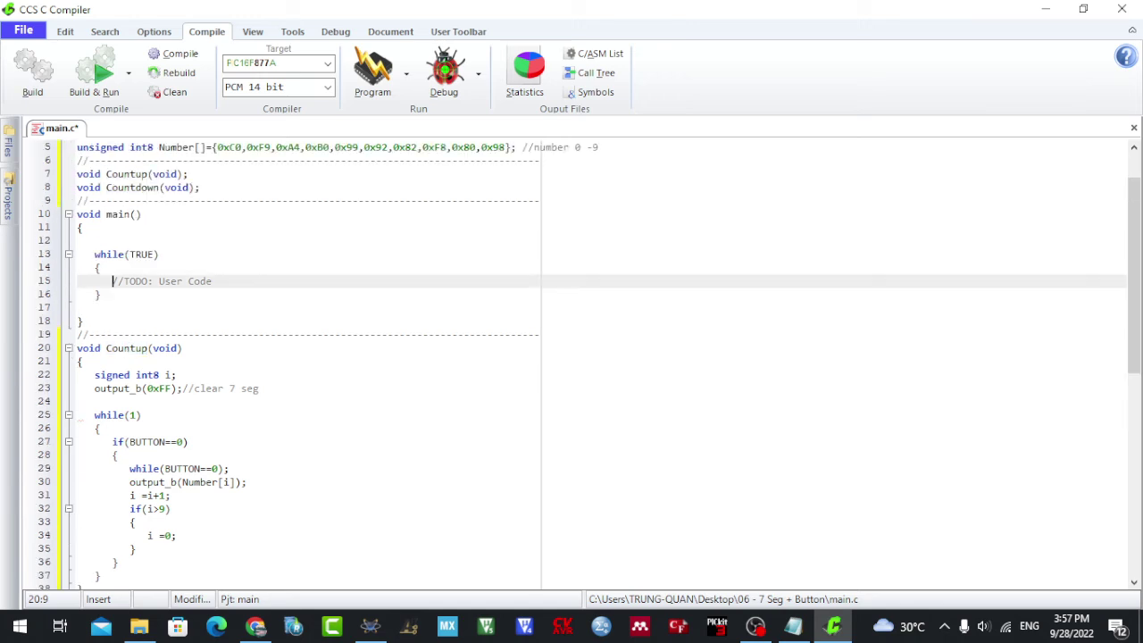
pyautogui.moveTo(111, 281); pyautogui.dragTo(212, 281)
pyautogui.hotkey('ctrl', 'v')
pyautogui.write('()')
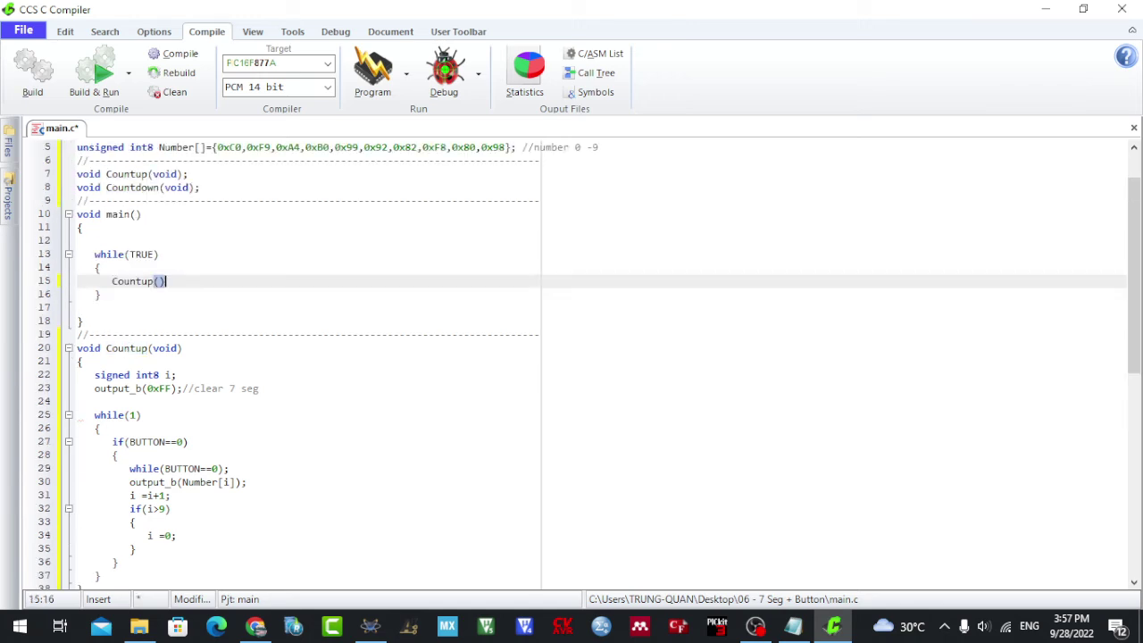
pyautogui.write(';')
pyautogui.click(174, 53)
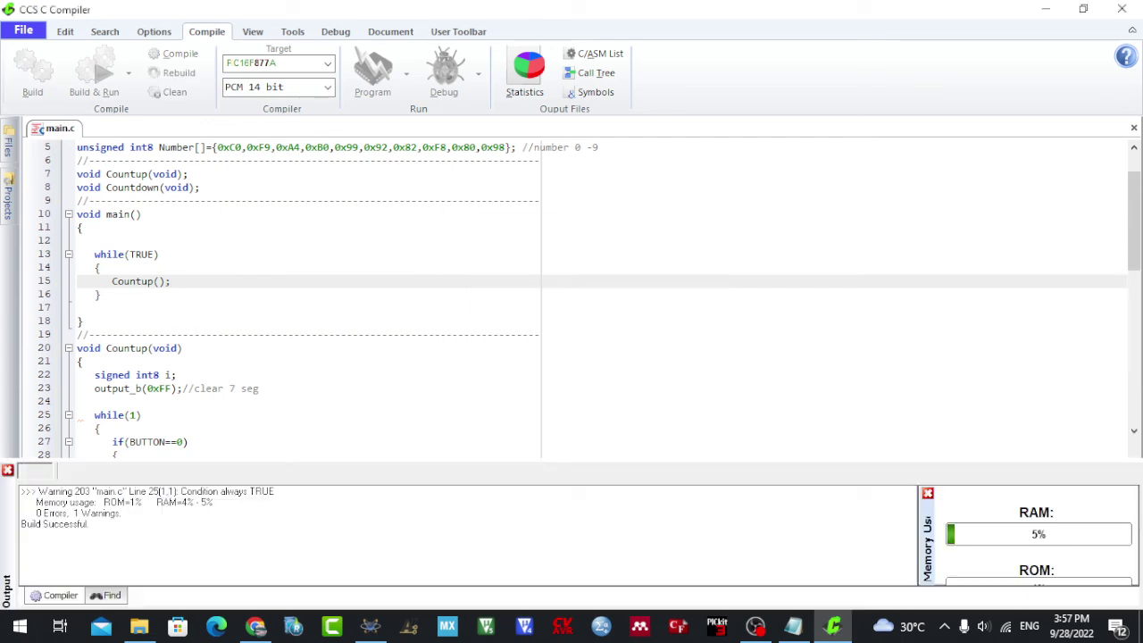
# Set the PIC16F877A U1's Program File to main.hex in its component properties
pyautogui.hotkey('alt', 'Tab')
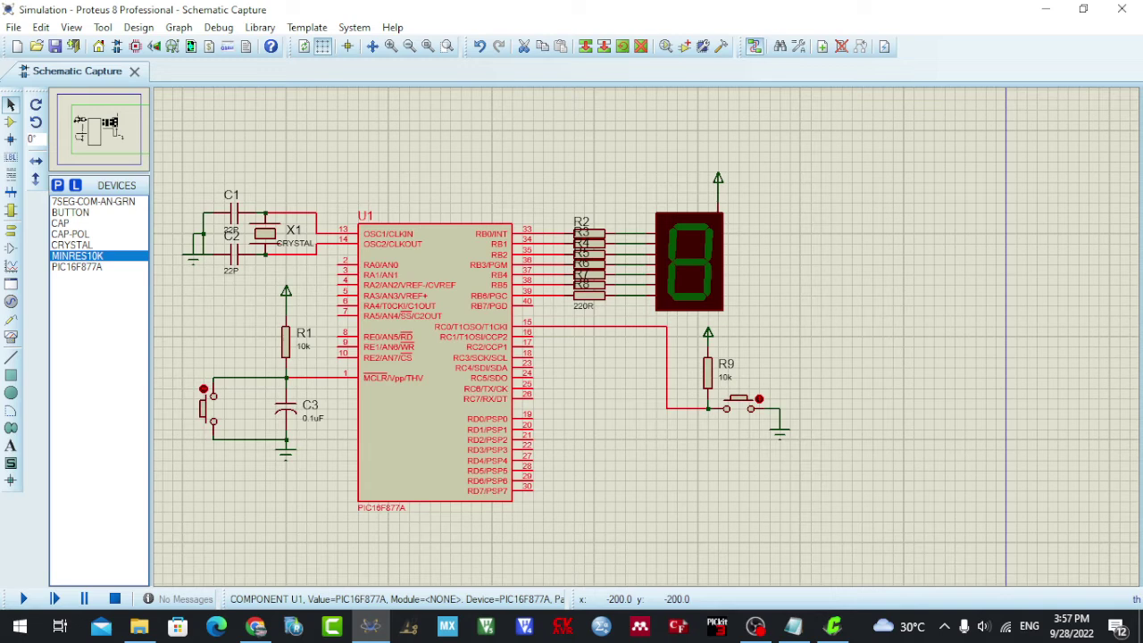
pyautogui.hotkey('ctrl', 'e')
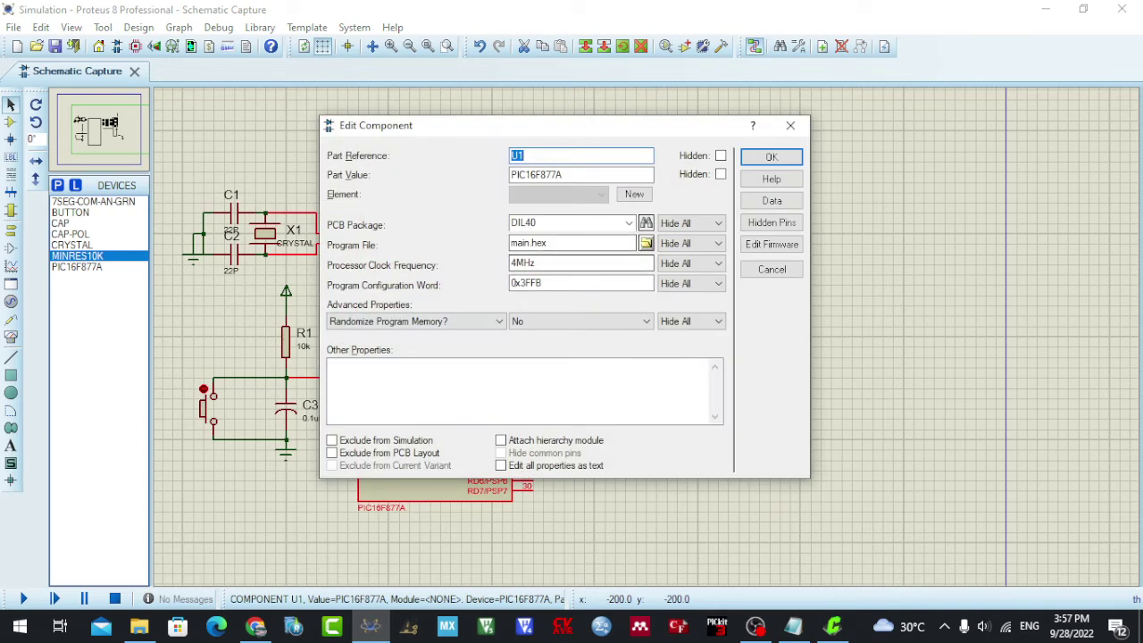
pyautogui.click(646, 243)
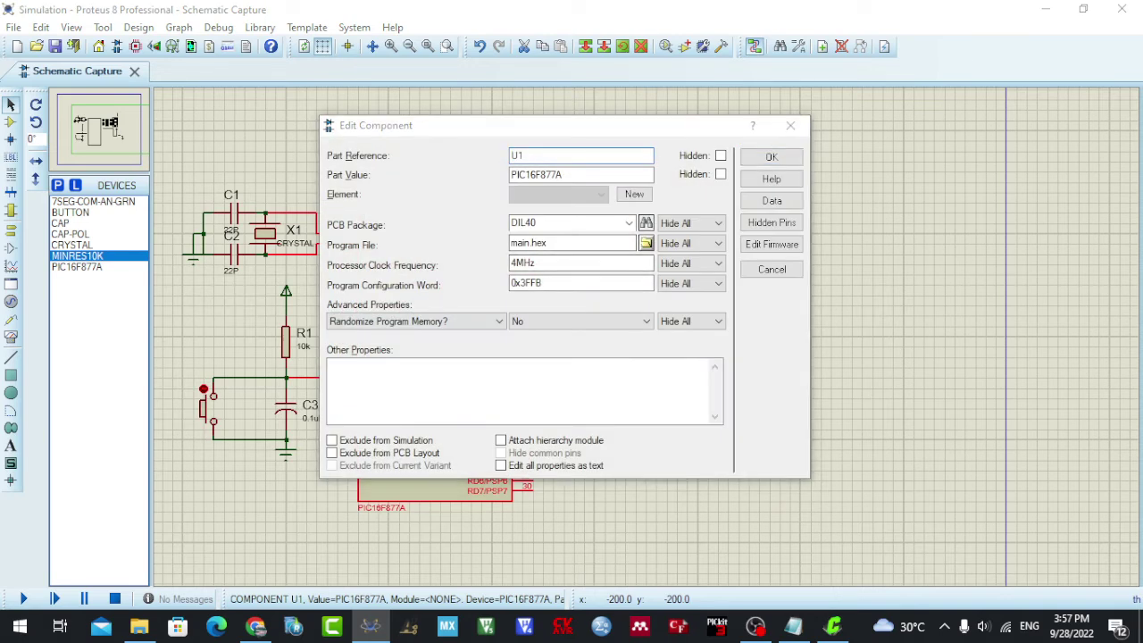
pyautogui.click(645, 243)
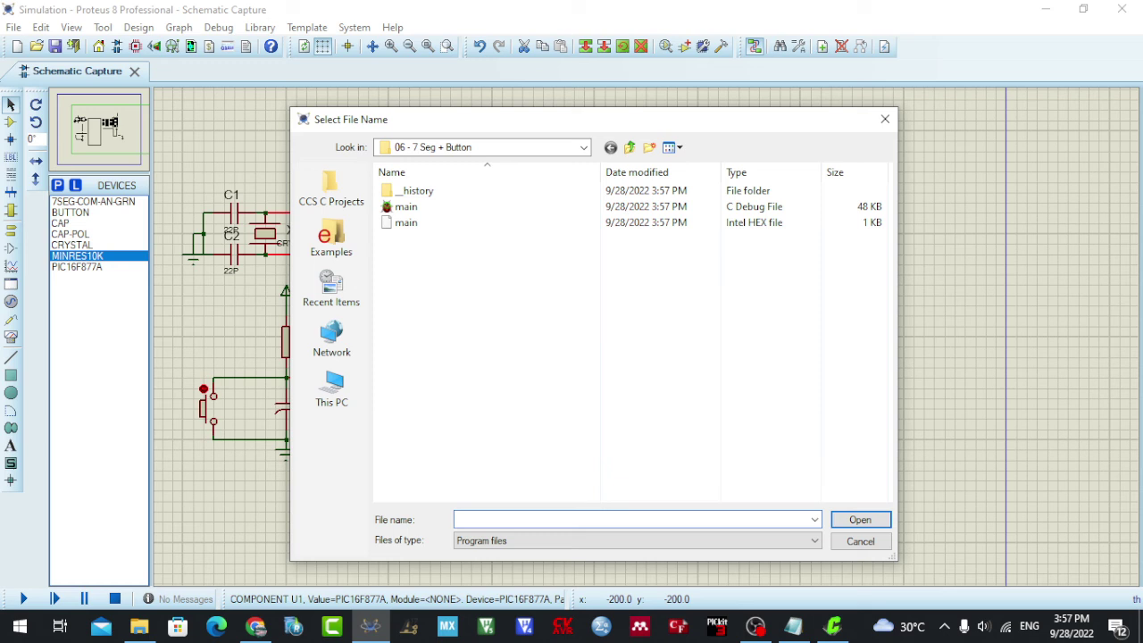
pyautogui.click(405, 223)
pyautogui.click(860, 519)
pyautogui.click(775, 156)
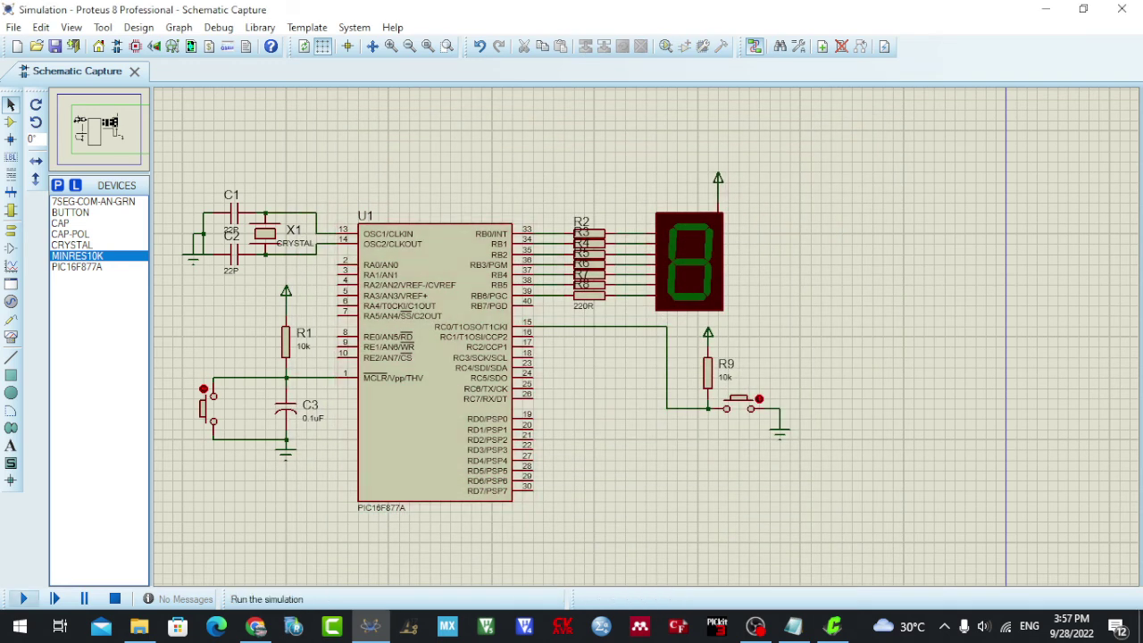
pyautogui.click(24, 598)
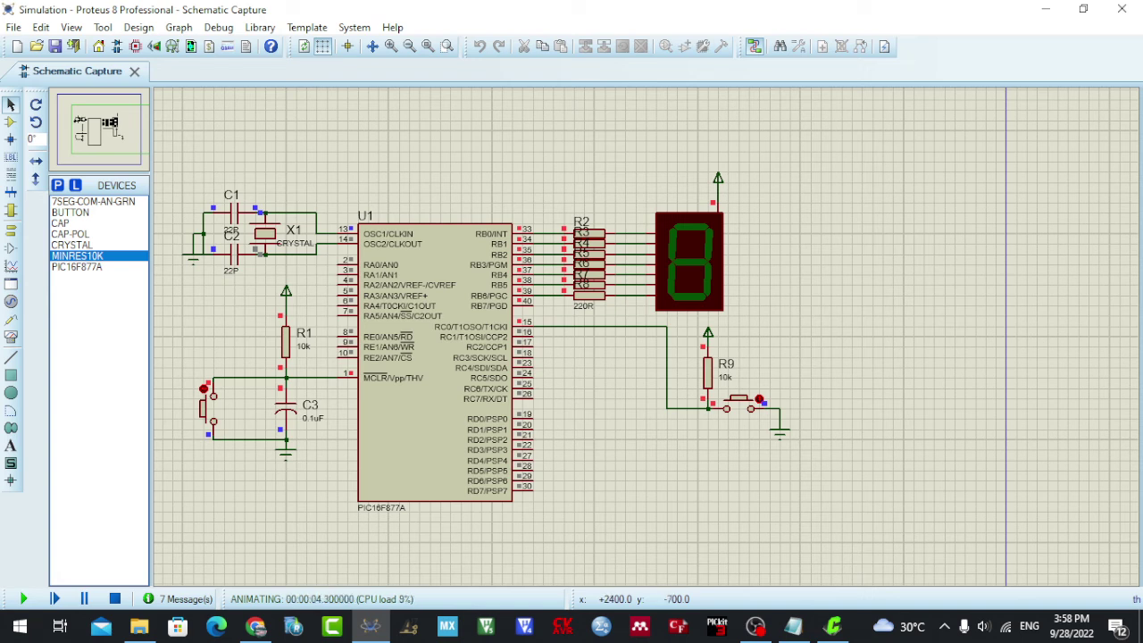
pyautogui.click(739, 399)
pyautogui.click(758, 399)
pyautogui.click(758, 399)
pyautogui.click(757, 399)
pyautogui.click(758, 399)
pyautogui.click(758, 399)
pyautogui.click(758, 399)
pyautogui.click(758, 399)
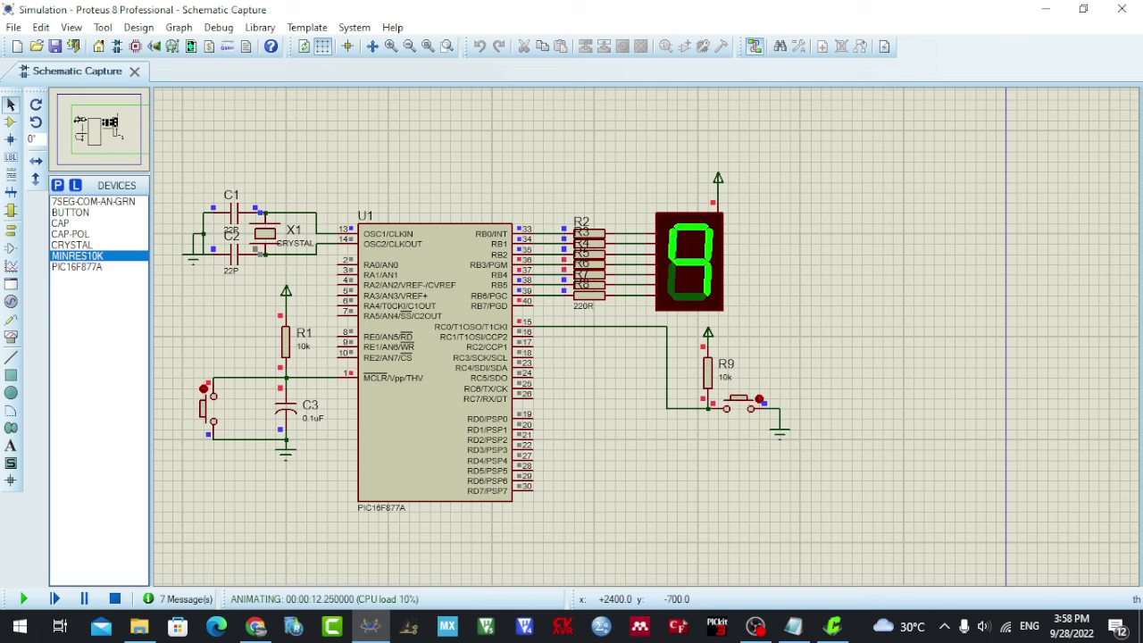
pyautogui.click(758, 399)
pyautogui.click(758, 399)
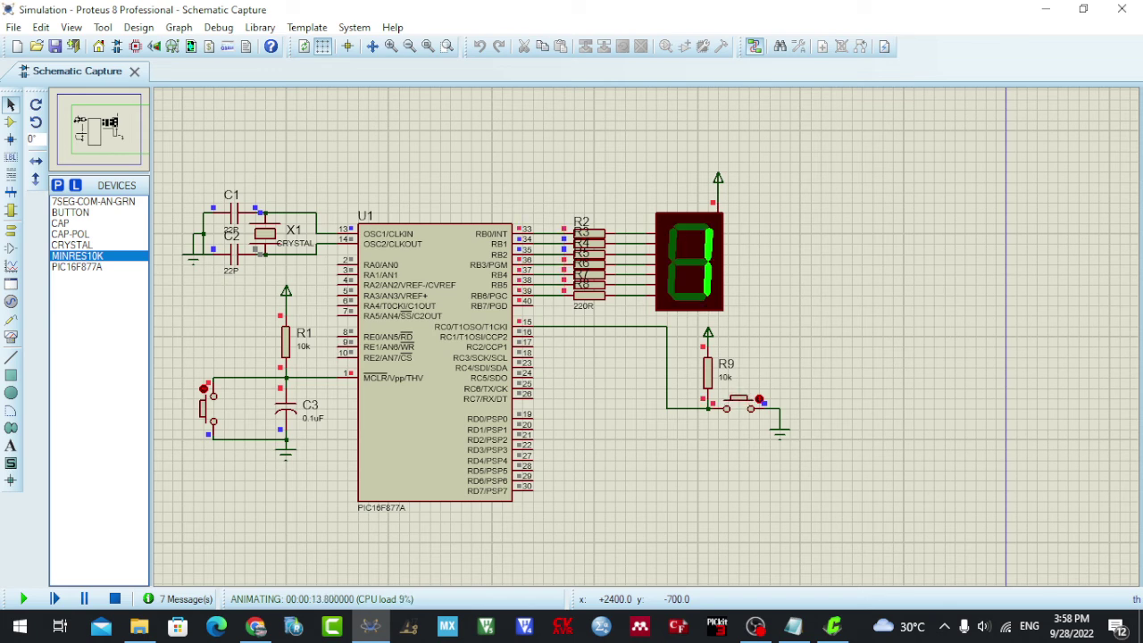
pyautogui.click(757, 399)
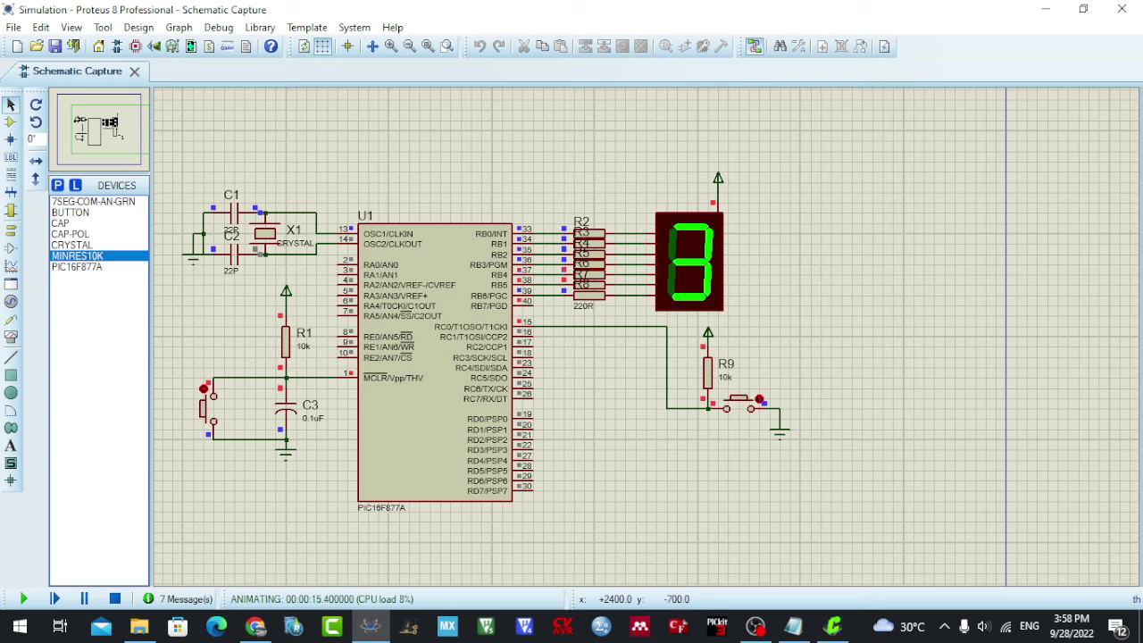
pyautogui.click(758, 399)
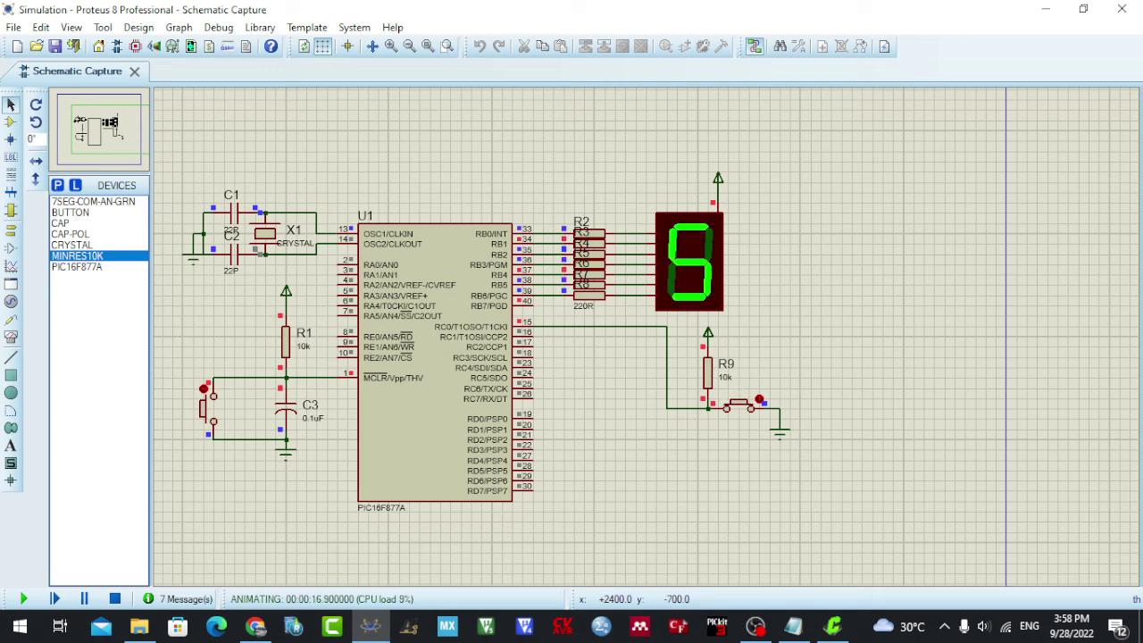
pyautogui.click(758, 399)
pyautogui.click(758, 399)
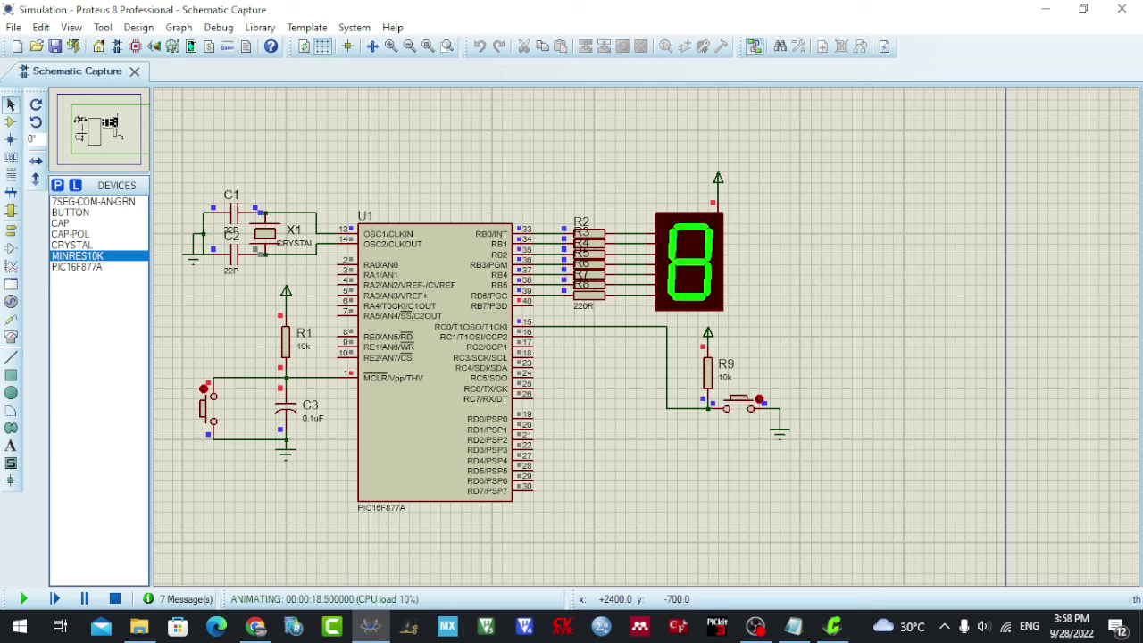
pyautogui.click(758, 399)
pyautogui.click(115, 598)
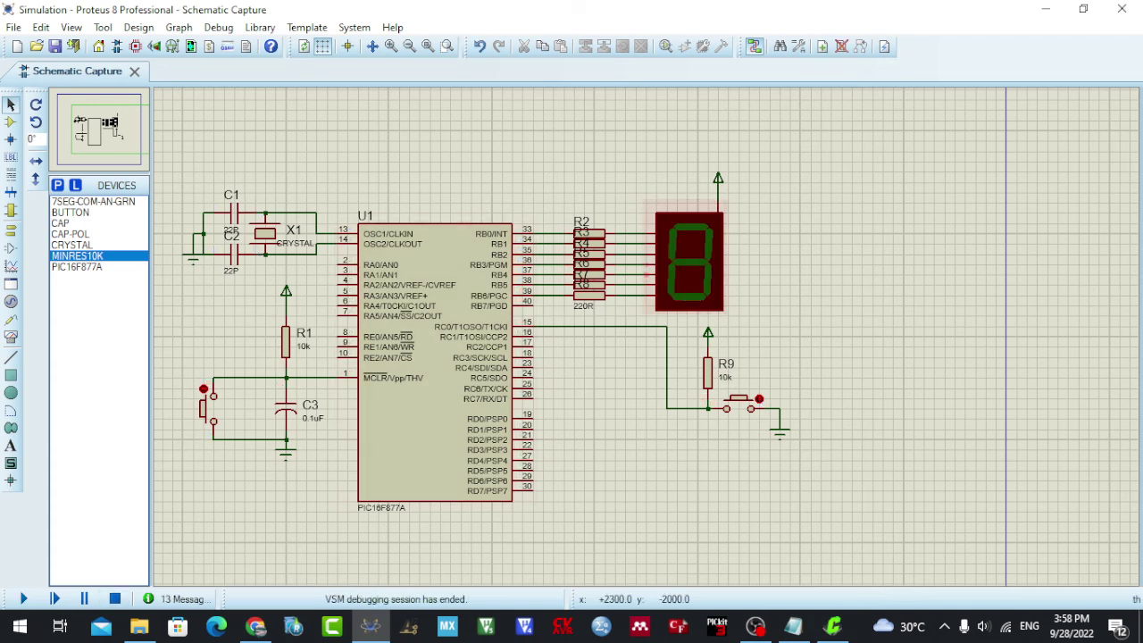
# Close the build output panel and select the whole Countup body for copying
pyautogui.click(832, 625)
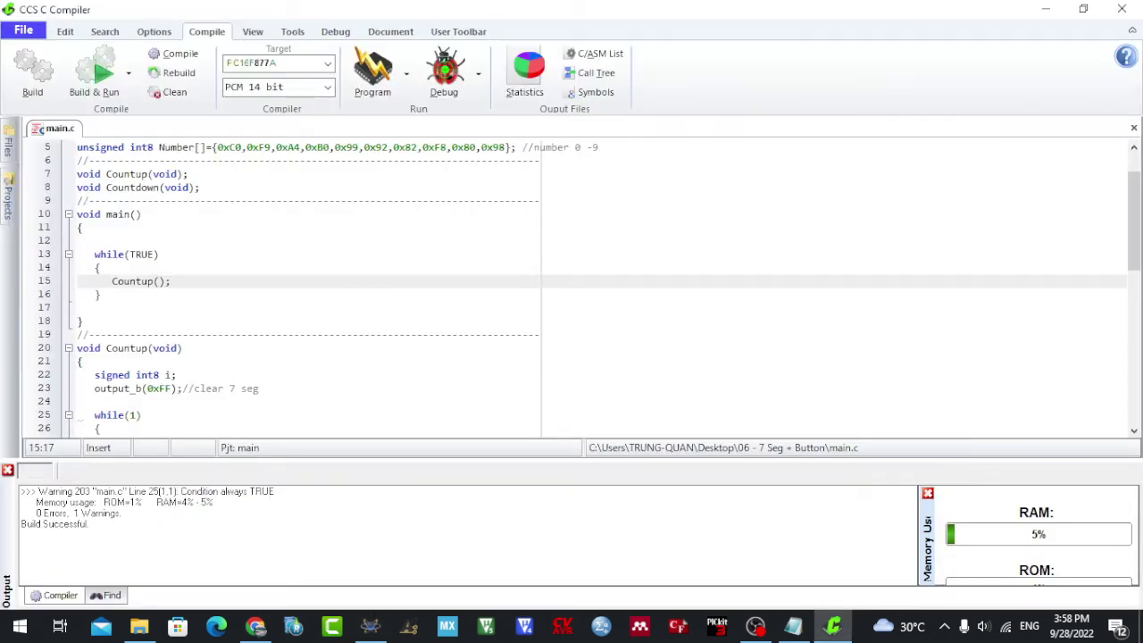
pyautogui.click(98, 427)
pyautogui.scroll(-3, 98, 428)
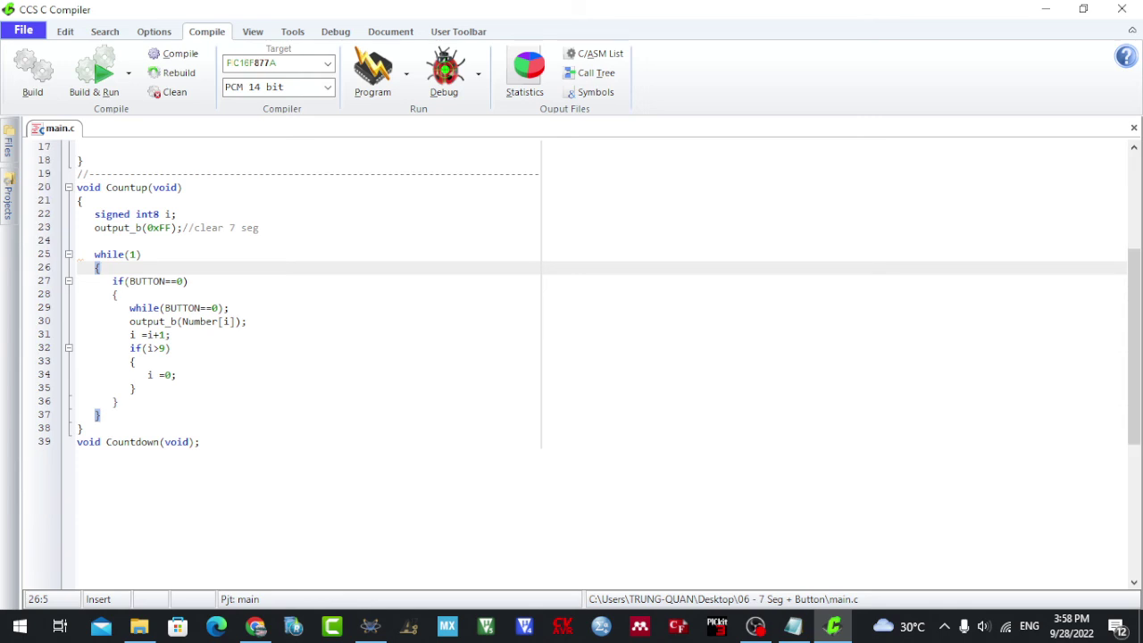
pyautogui.press('Up')
pyautogui.press('Up')
pyautogui.press('Up')
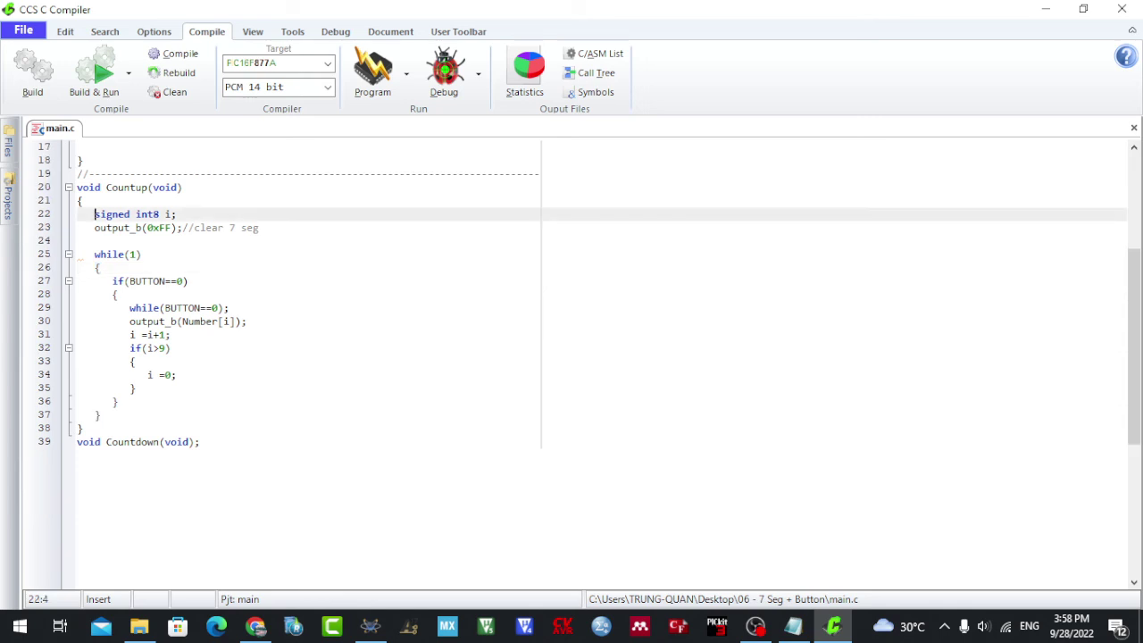
pyautogui.moveTo(101, 414); pyautogui.dragTo(95, 215)
pyautogui.hotkey('ctrl', 'c')
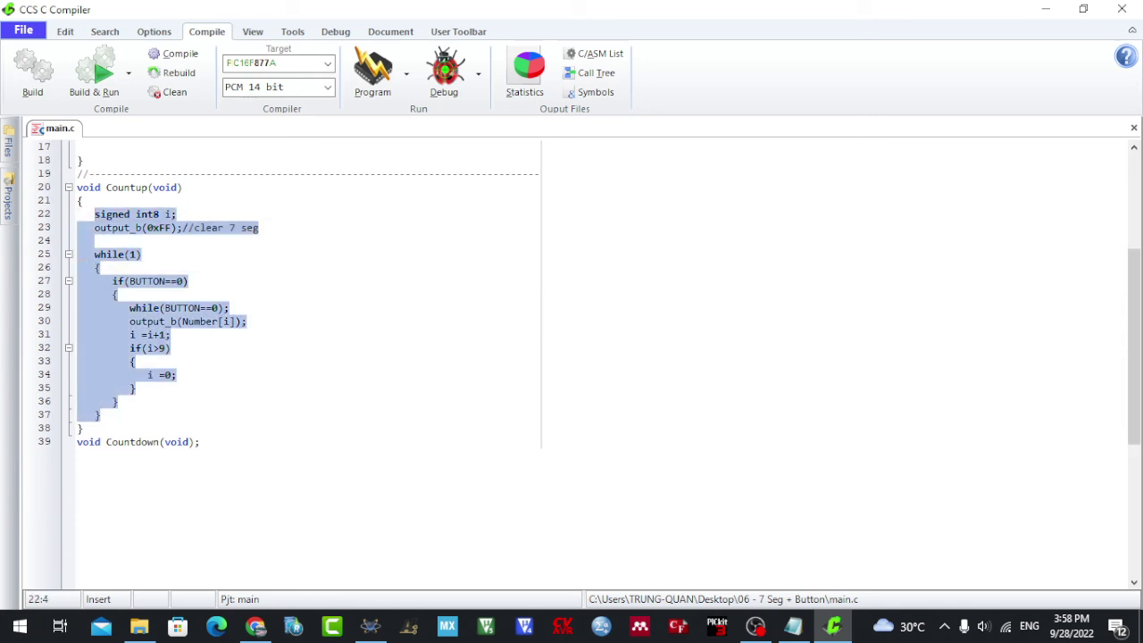
# Turn the Countdown prototype into a function body and paste the Countup code into it
pyautogui.click(200, 441)
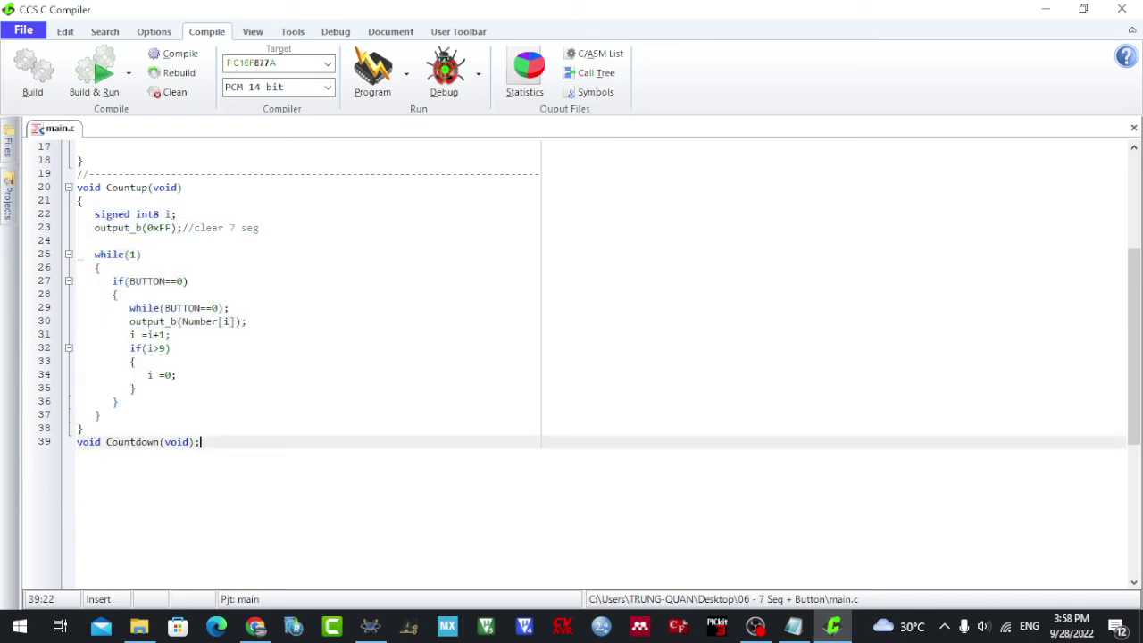
pyautogui.press('BackSpace')
pyautogui.press('Return')
pyautogui.write('{  }')
pyautogui.press('Left')
pyautogui.press('Return')
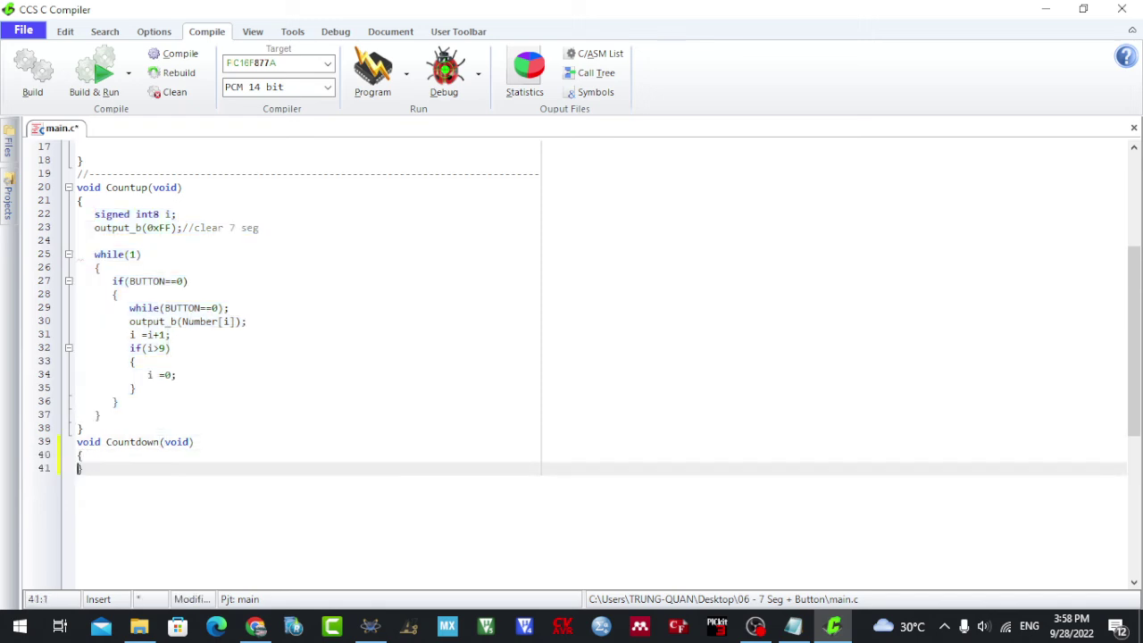
pyautogui.hotkey('ctrl', 'v')
# Fold Countup and change Countdown's increment to i =i-1
pyautogui.scroll(5, 572, 357)
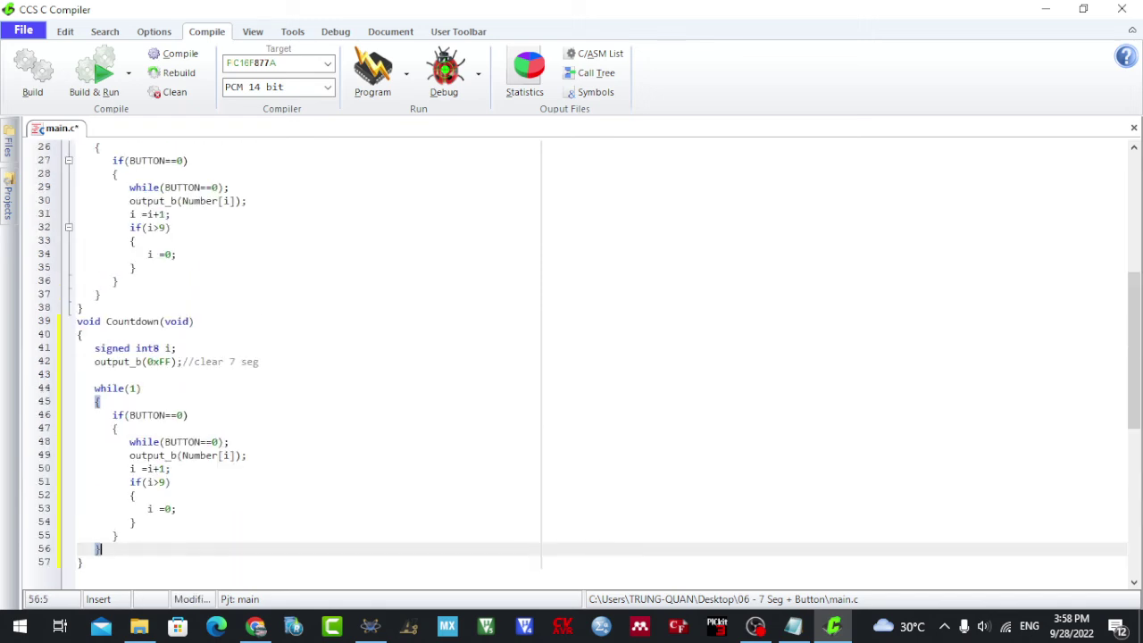
pyautogui.scroll(4, 571, 357)
pyautogui.click(68, 227)
pyautogui.click(94, 294)
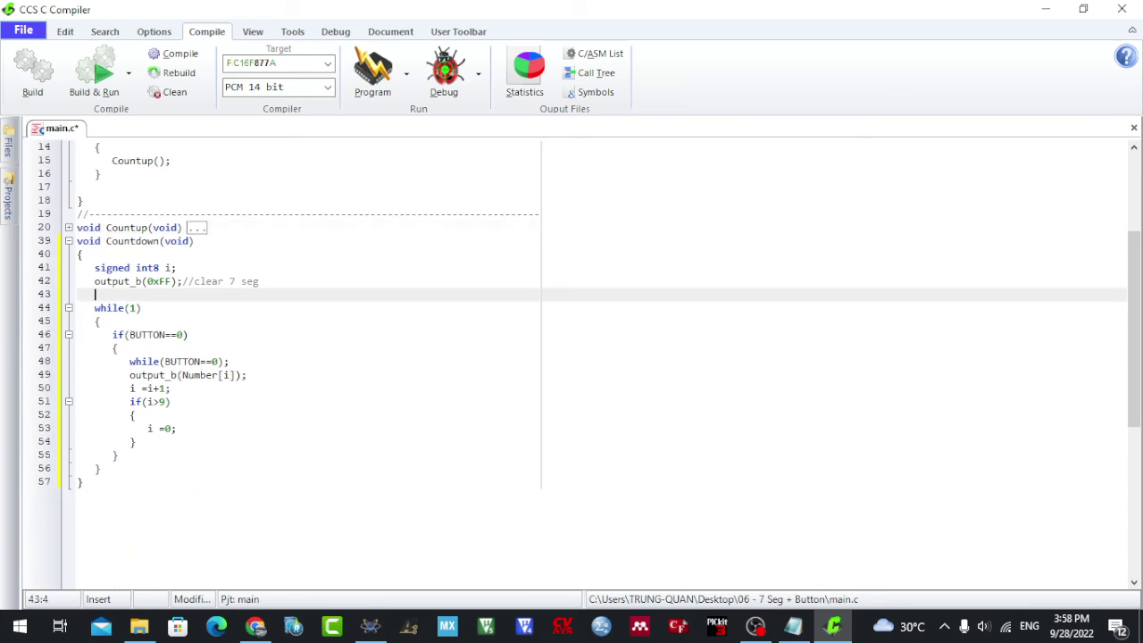
pyautogui.press('Down')
pyautogui.press('End')
pyautogui.scroll(-1, 572, 357)
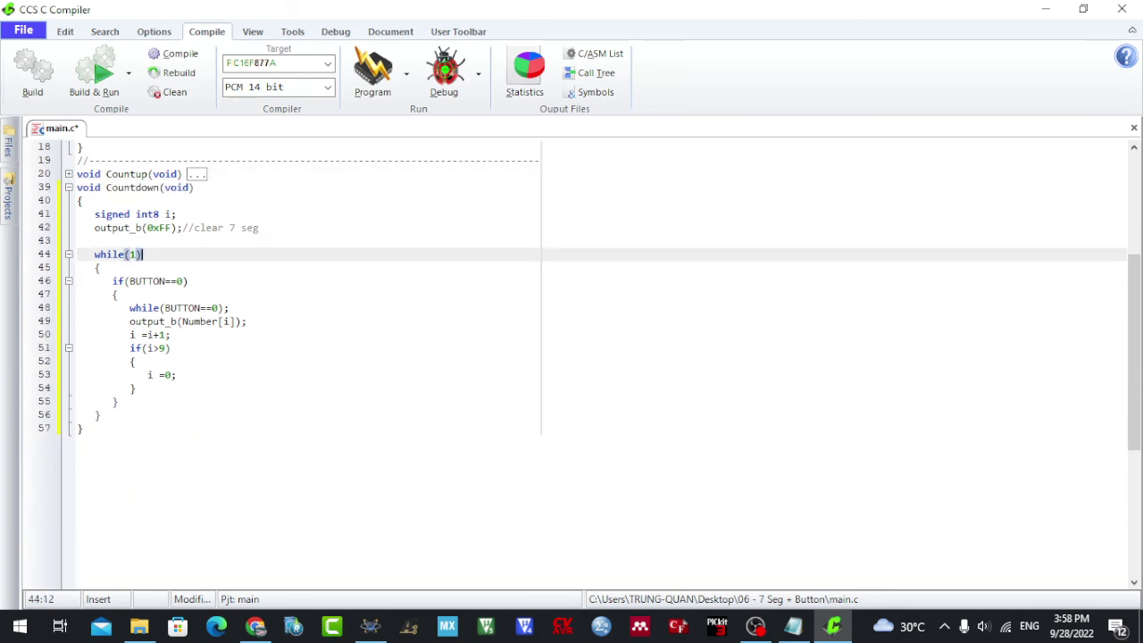
pyautogui.click(169, 334)
pyautogui.press('BackSpace')
# Make Countdown wrap with if(i<0), resetting i to 9
pyautogui.press('BackSpace')
pyautogui.write('-')
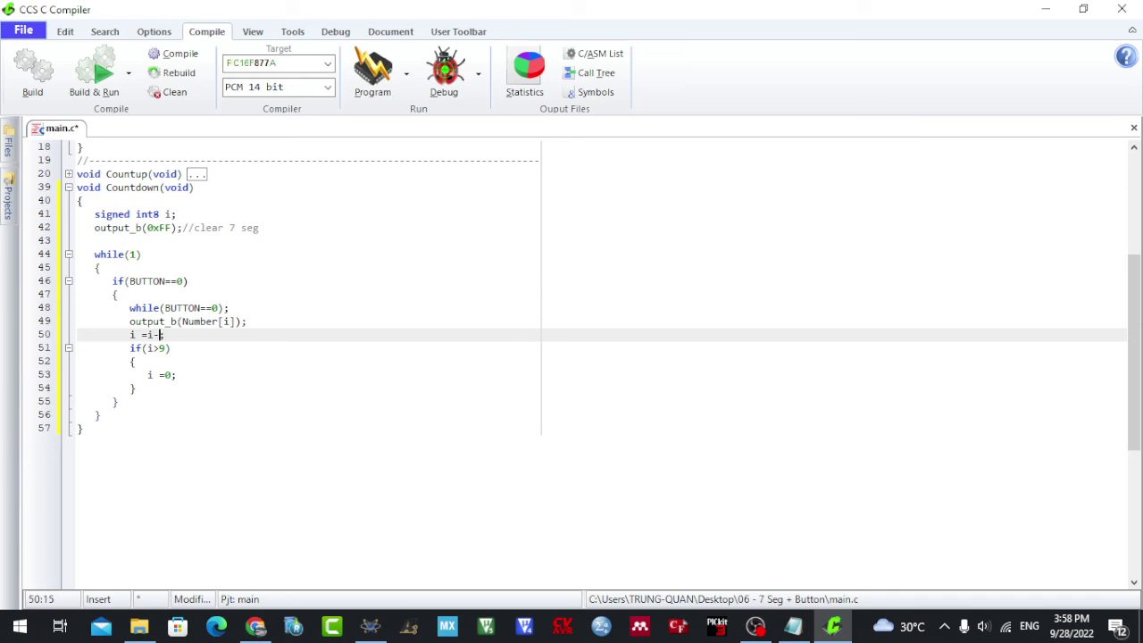
pyautogui.write('1')
pyautogui.press('Down')
pyautogui.press('BackSpace')
pyautogui.press('BackSpace')
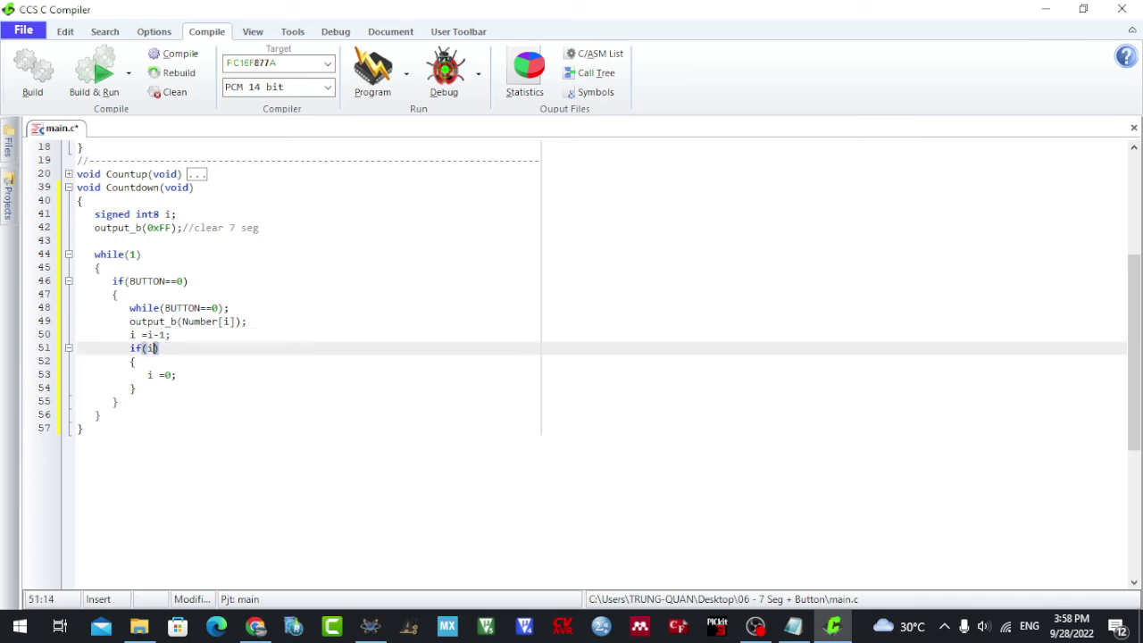
pyautogui.write('<0')
pyautogui.press('Down')
pyautogui.press('Down')
pyautogui.press('Delete')
pyautogui.press('Delete')
pyautogui.write('9')
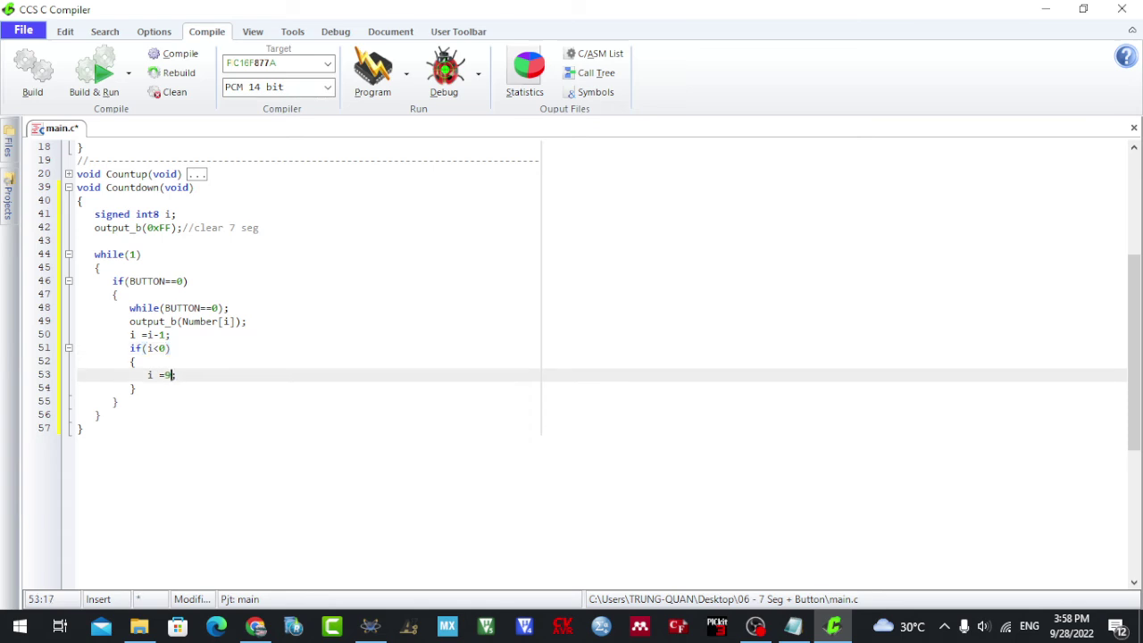
pyautogui.write(';')
# Add a Countdown(); call below the Countup call in main
pyautogui.scroll(3, 165, 375)
pyautogui.click(143, 294)
pyautogui.doubleClick(142, 295)
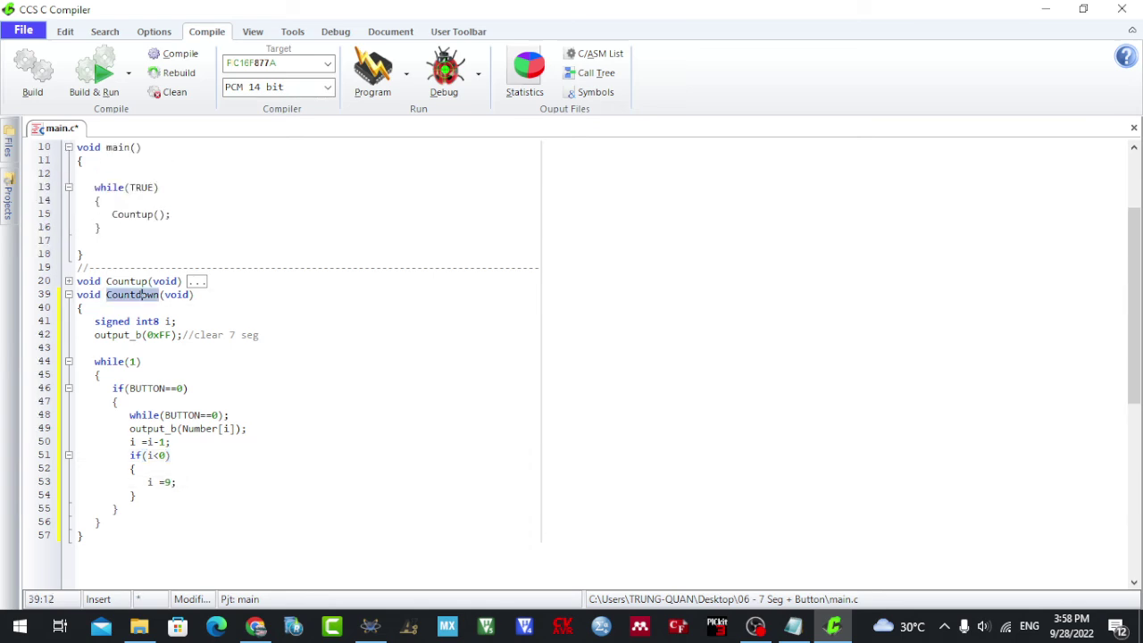
pyautogui.hotkey('ctrl', 'c')
pyautogui.click(171, 214)
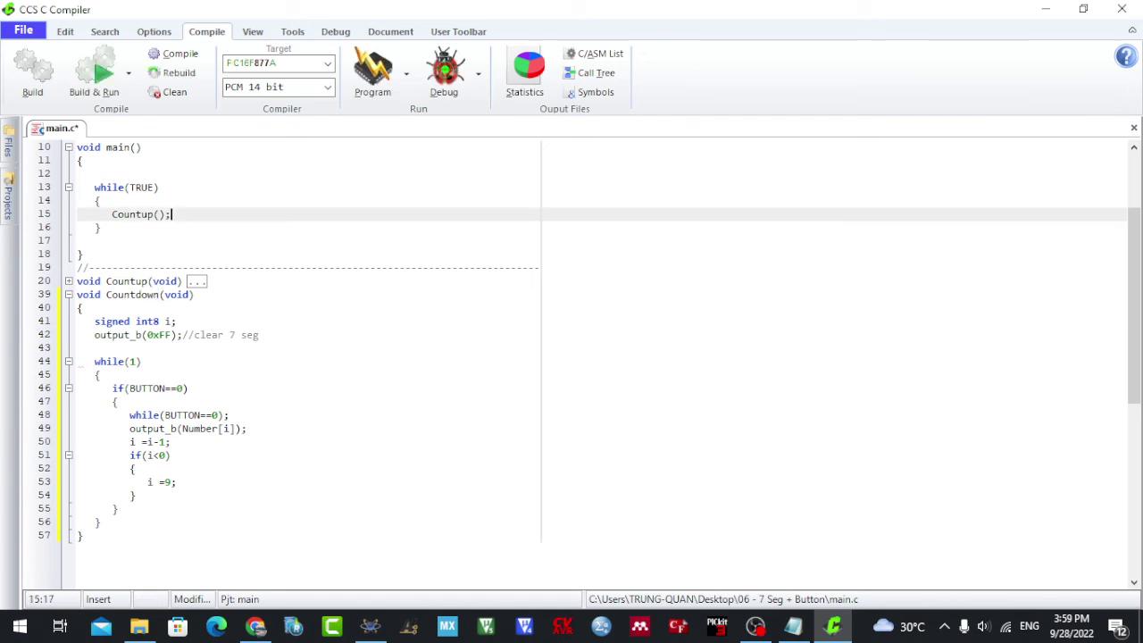
pyautogui.press('Return')
pyautogui.hotkey('ctrl', 'v')
pyautogui.write('();')
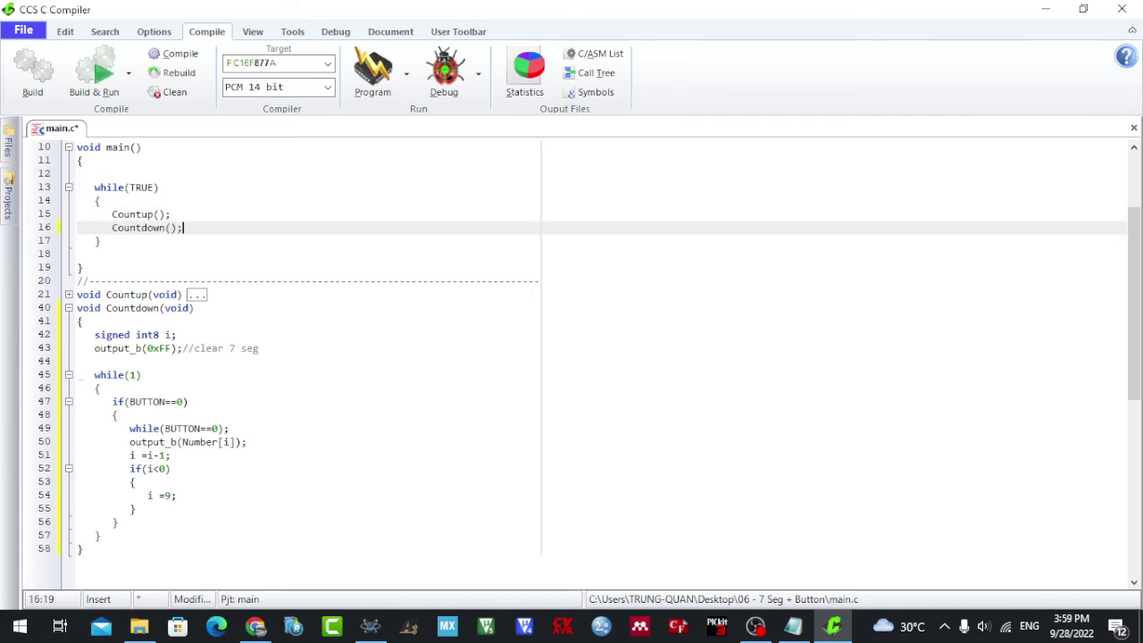
# Comment out the Countup(); call in main and recompile with F9
pyautogui.click(171, 214)
pyautogui.rightClick(171, 214)
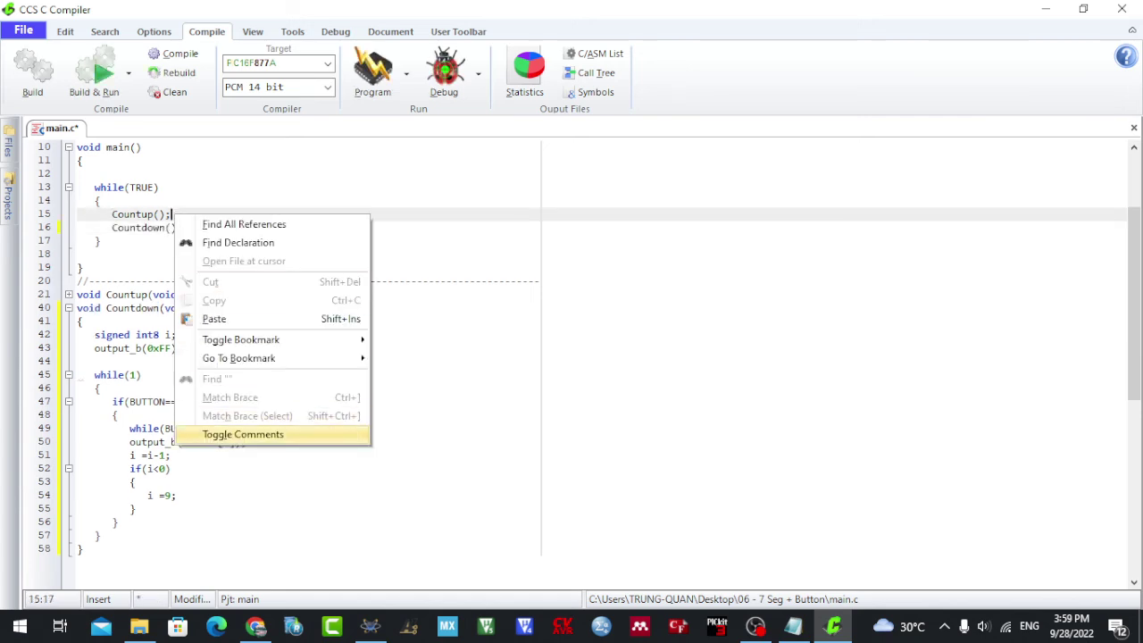
pyautogui.click(244, 434)
pyautogui.press('Down')
pyautogui.press('Down')
pyautogui.press('Down')
pyautogui.press('F9')
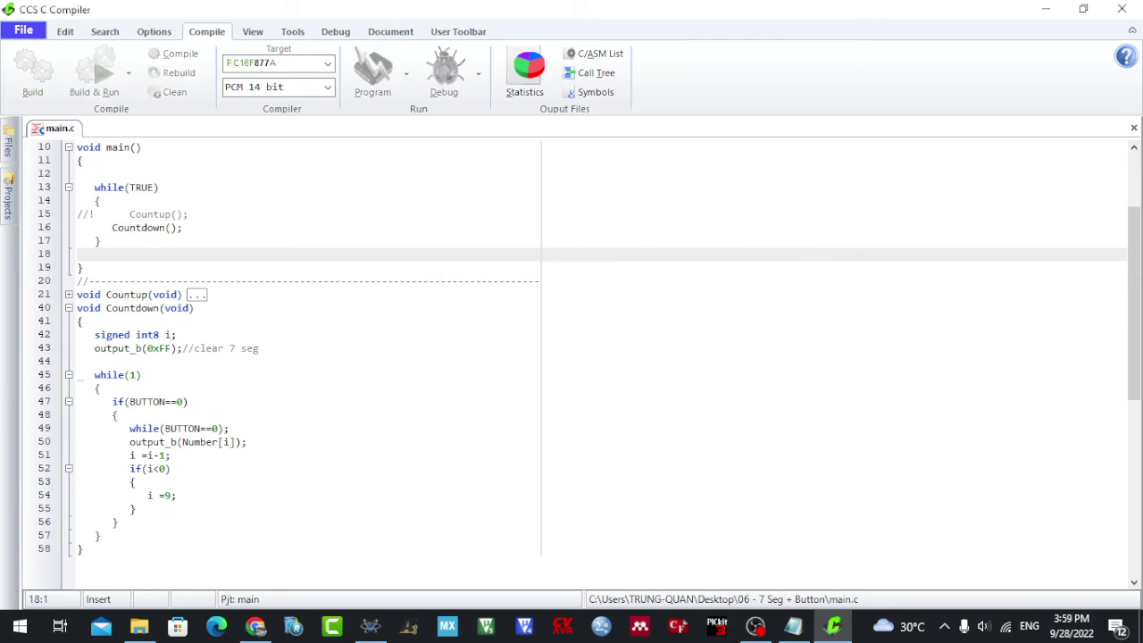
# Run the Proteus simulation briefly, then stop it
pyautogui.click(371, 625)
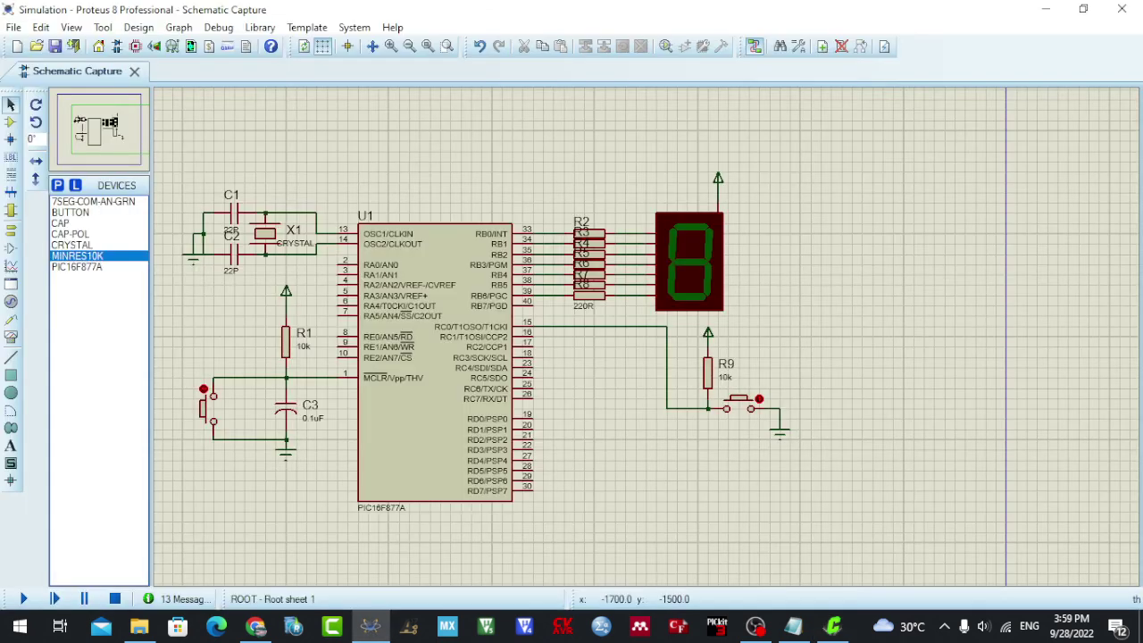
pyautogui.click(23, 598)
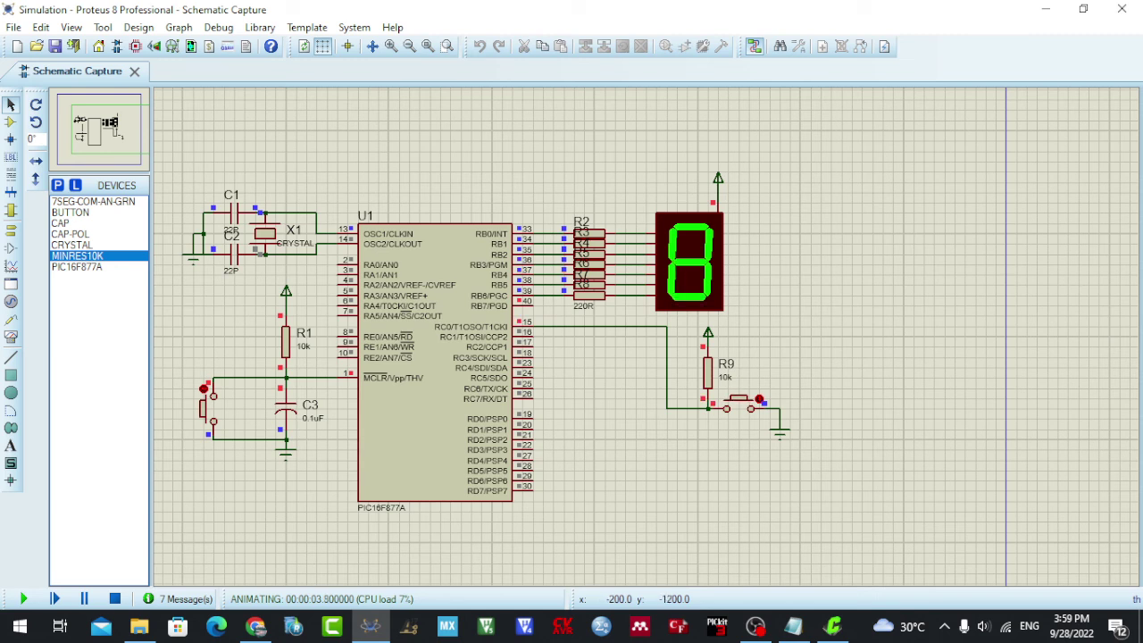
pyautogui.click(115, 599)
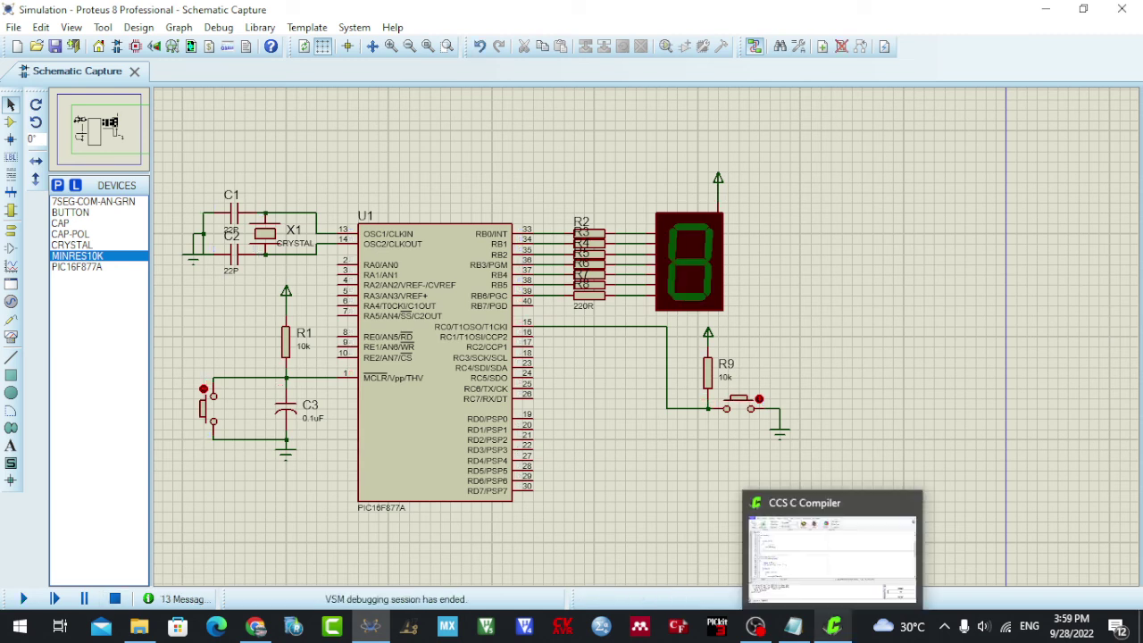
# Initialise Countdown's i as 'signed int8 i=9;', rebuild, and restart the Proteus simulation
pyautogui.click(831, 626)
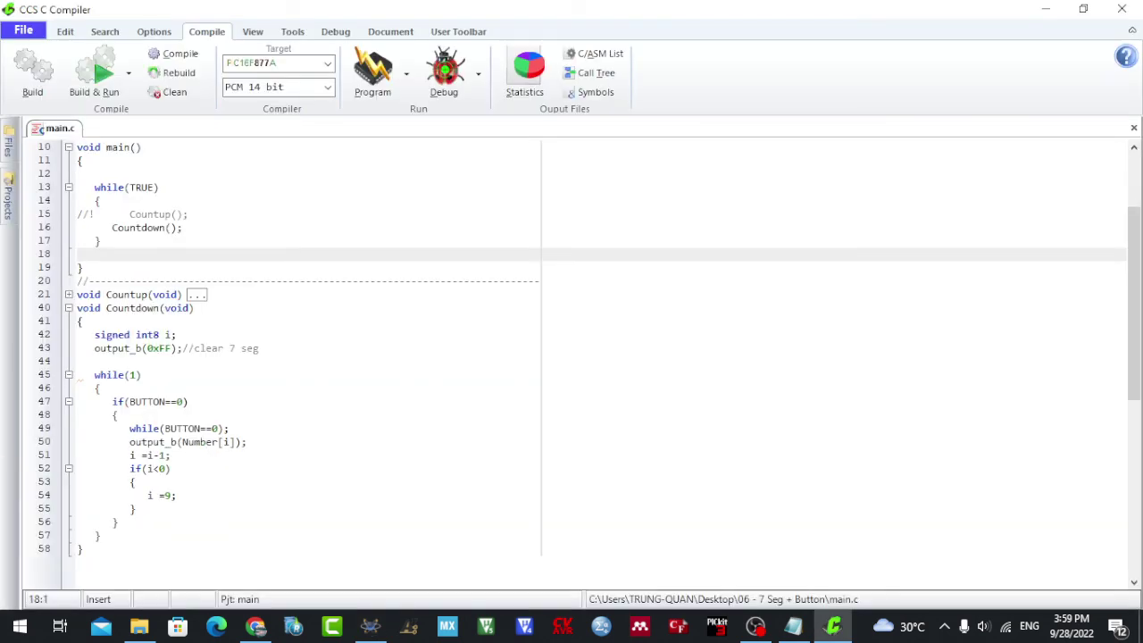
pyautogui.click(166, 456)
pyautogui.click(172, 335)
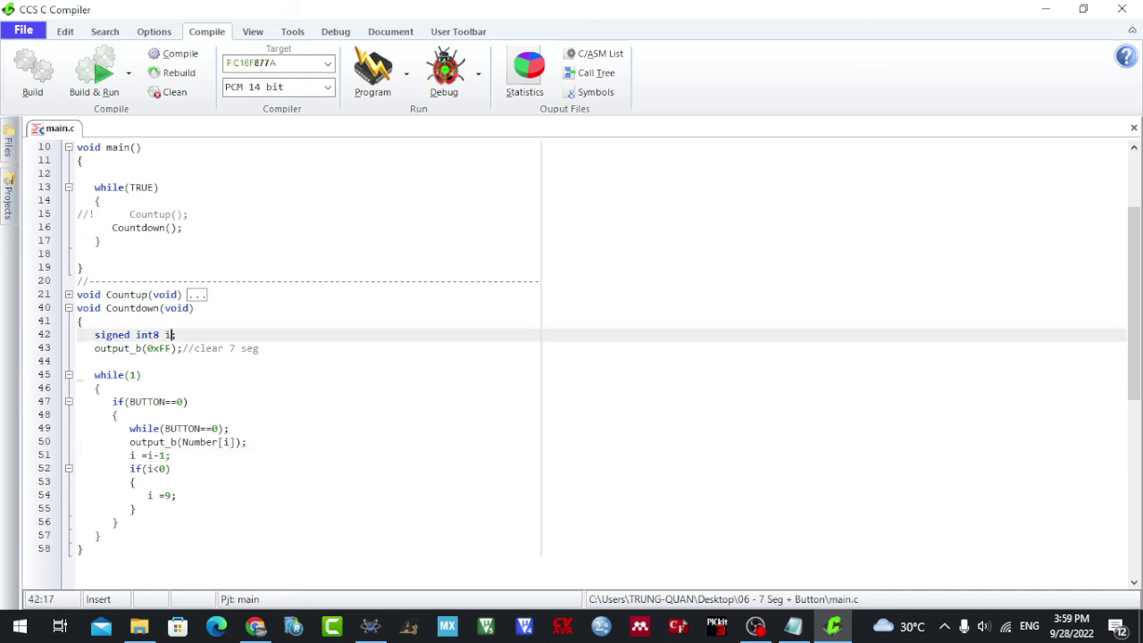
pyautogui.write('=')
pyautogui.write('9')
pyautogui.write(';')
pyautogui.press('Up')
pyautogui.press('Up')
pyautogui.press('Up')
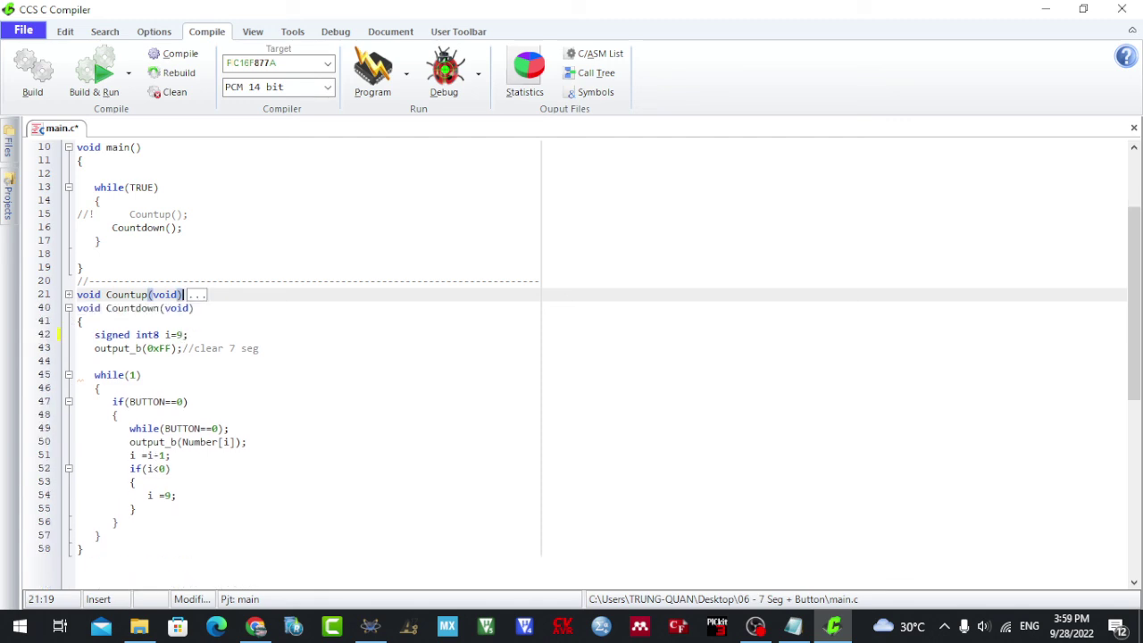
pyautogui.click(174, 72)
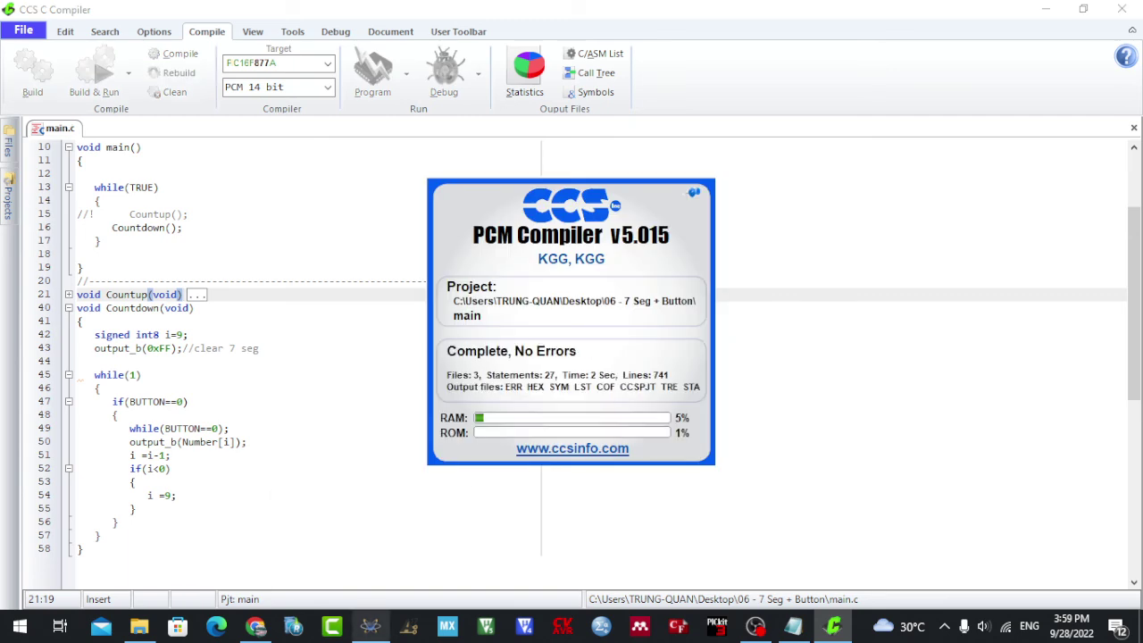
pyautogui.click(370, 626)
pyautogui.click(24, 599)
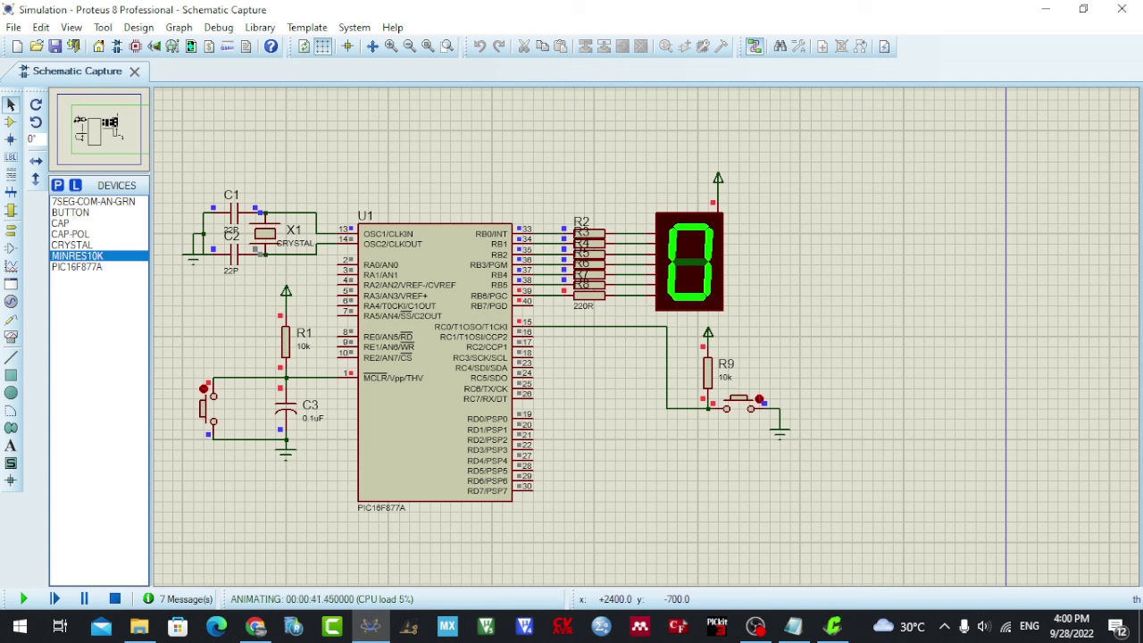
# Stop the running Countdown simulation with Shift+Pause, turning the 7-segment display off
pyautogui.press('shift+Pause')
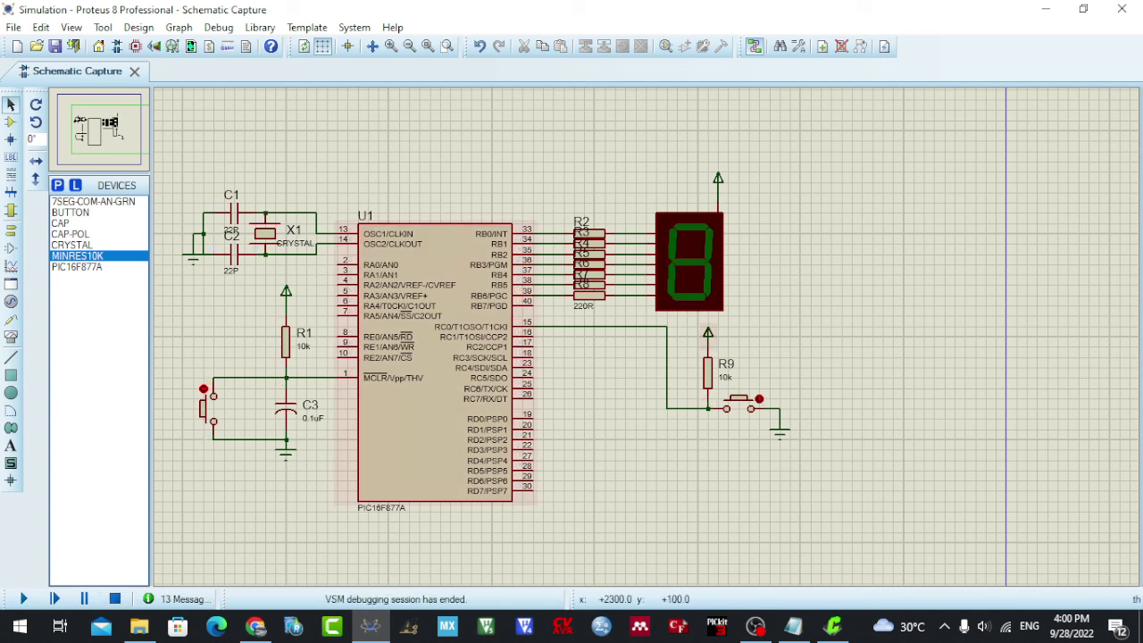